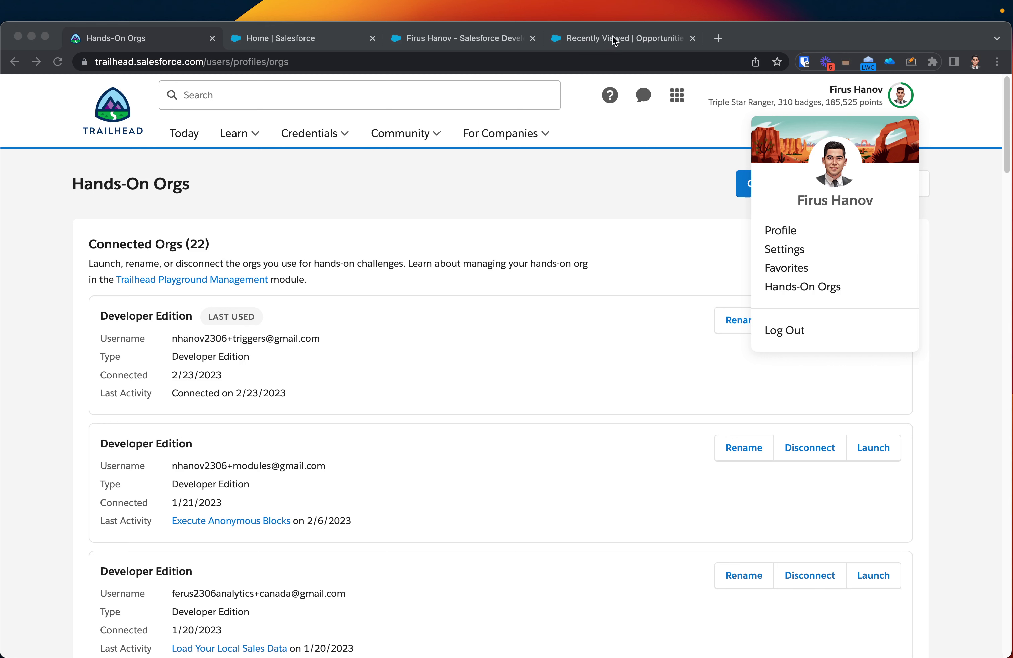
# Step: Move the 'Recently Viewed | Opportunities' Salesforce tab to the first position and switch to it
pyautogui.moveTo(613, 37); pyautogui.dragTo(180, 35)
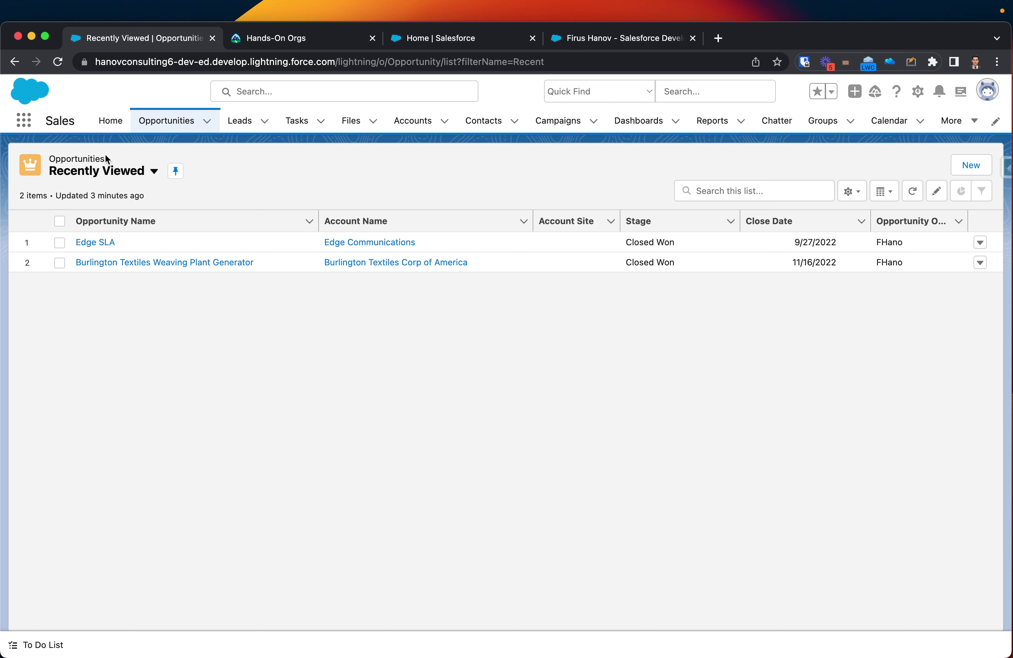
# Step: Reload the Opportunities list and bring up its list view menu
pyautogui.click(170, 121)
pyautogui.click(154, 177)
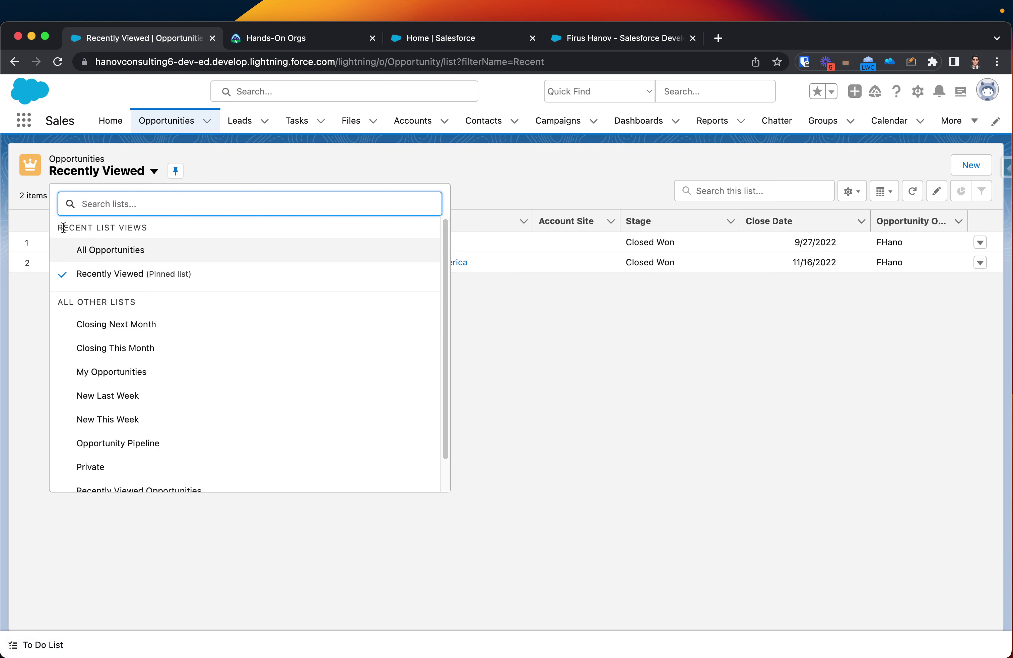
# Step: Switch to All Opportunities and pin it as the default Opportunities list view
pyautogui.click(106, 252)
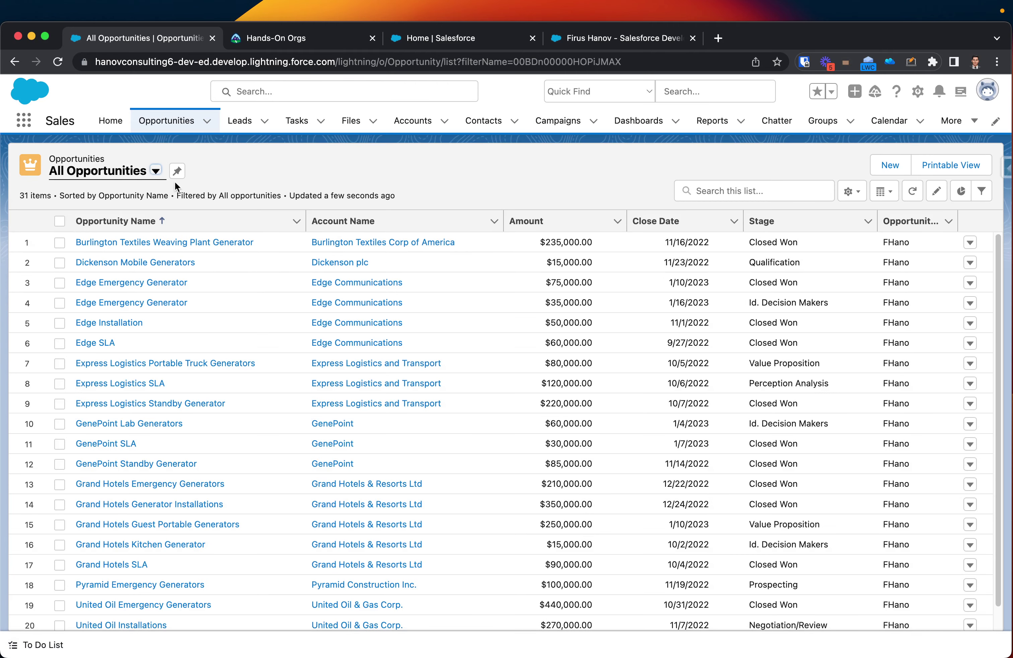
pyautogui.click(177, 171)
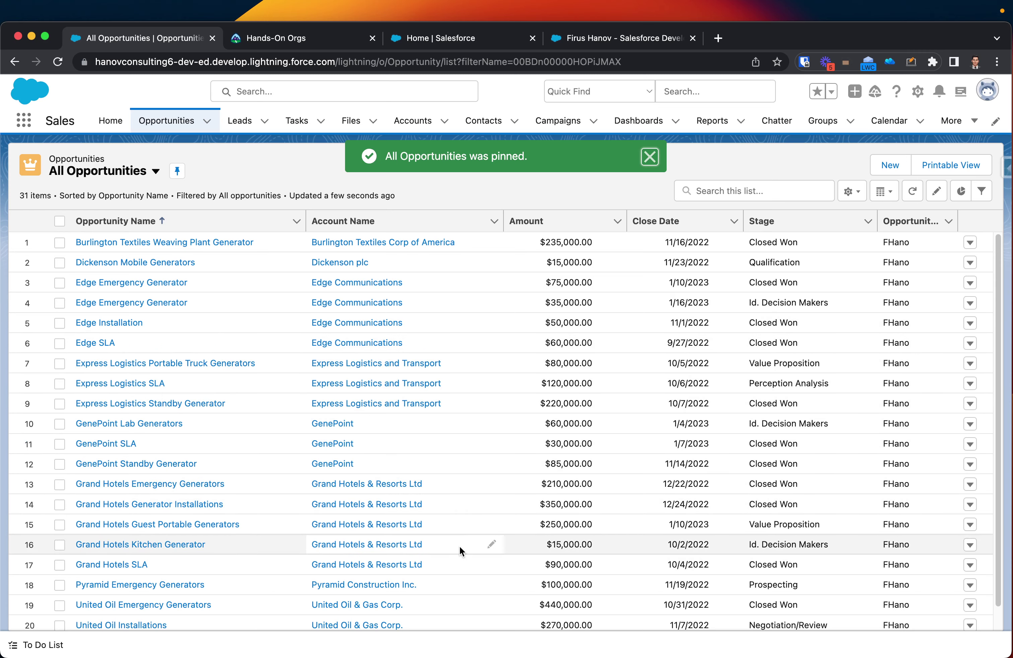
pyautogui.scroll(-5, 461, 547)
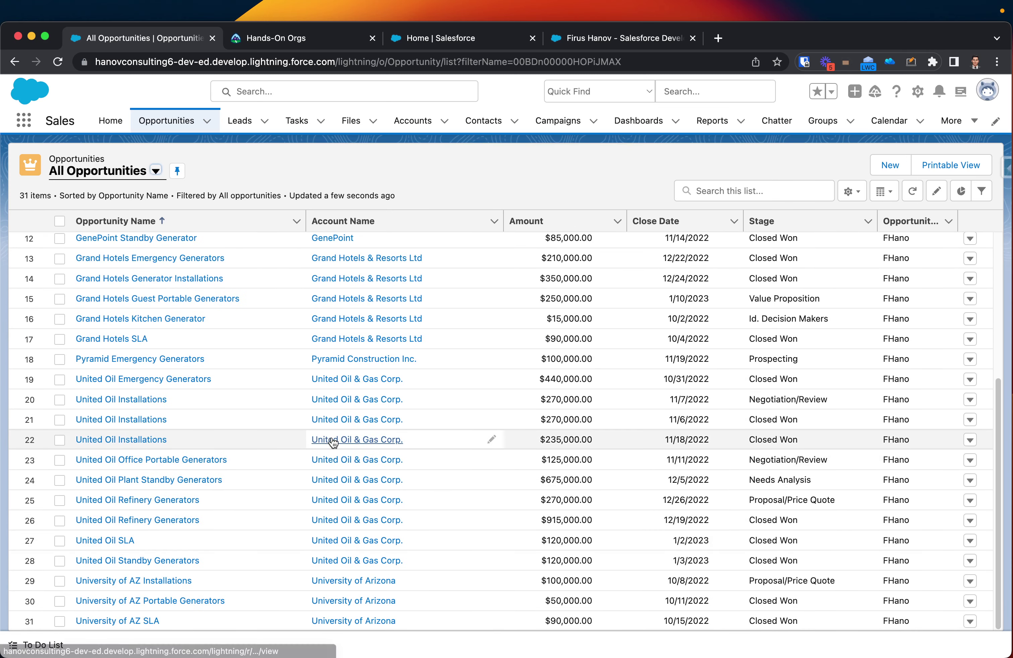
pyautogui.scroll(5, 340, 429)
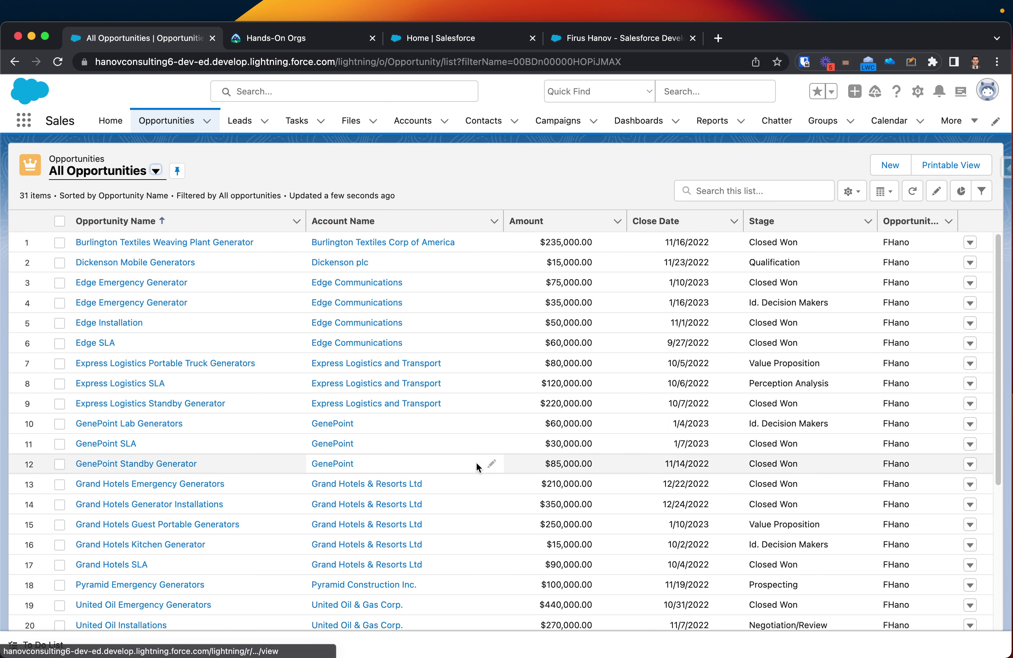
# Step: Switch the Opportunities list to the Closing This Month view, which has 0 items
pyautogui.click(157, 171)
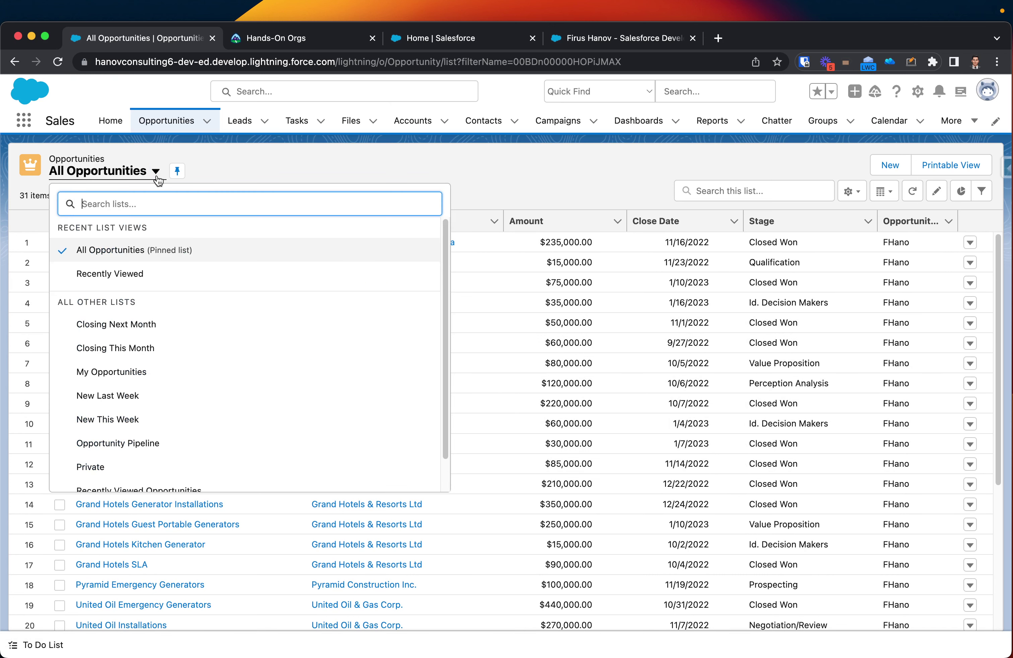
pyautogui.scroll(-1, 162, 399)
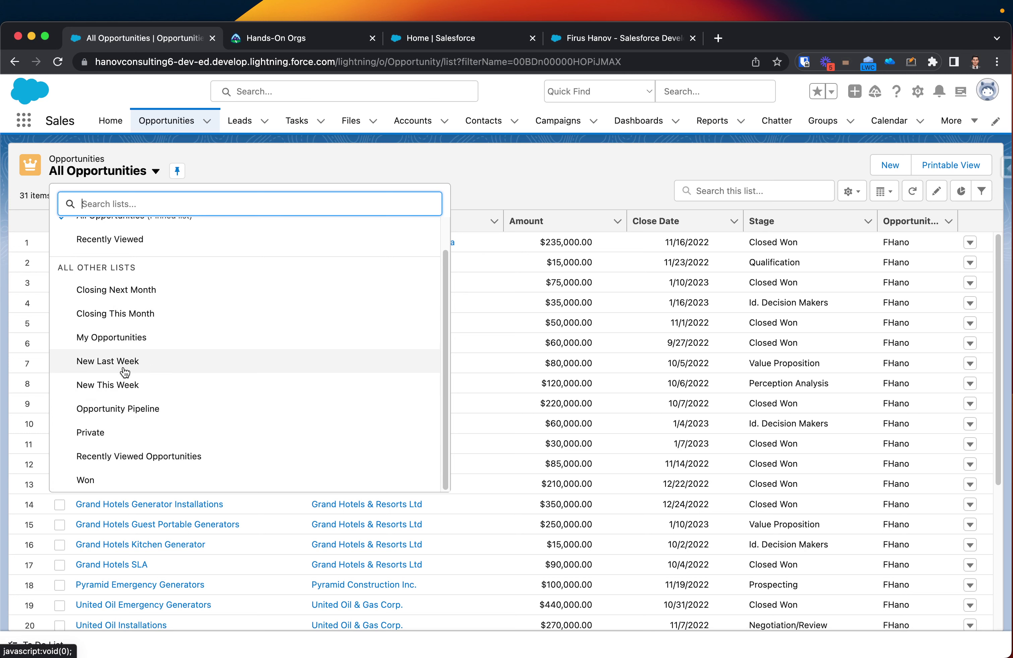
pyautogui.click(115, 319)
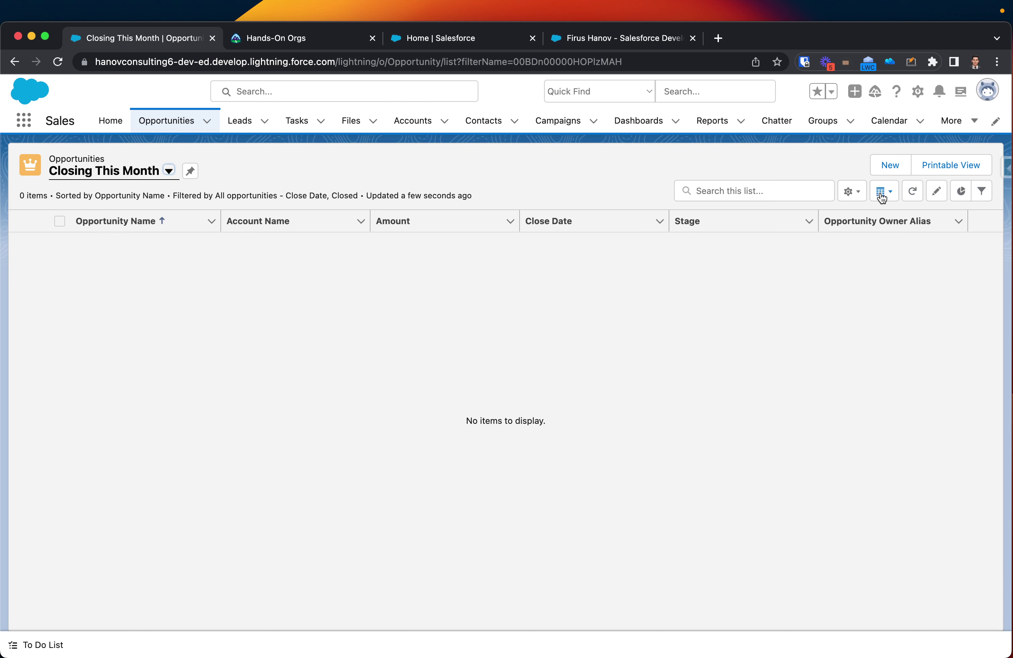
pyautogui.click(982, 196)
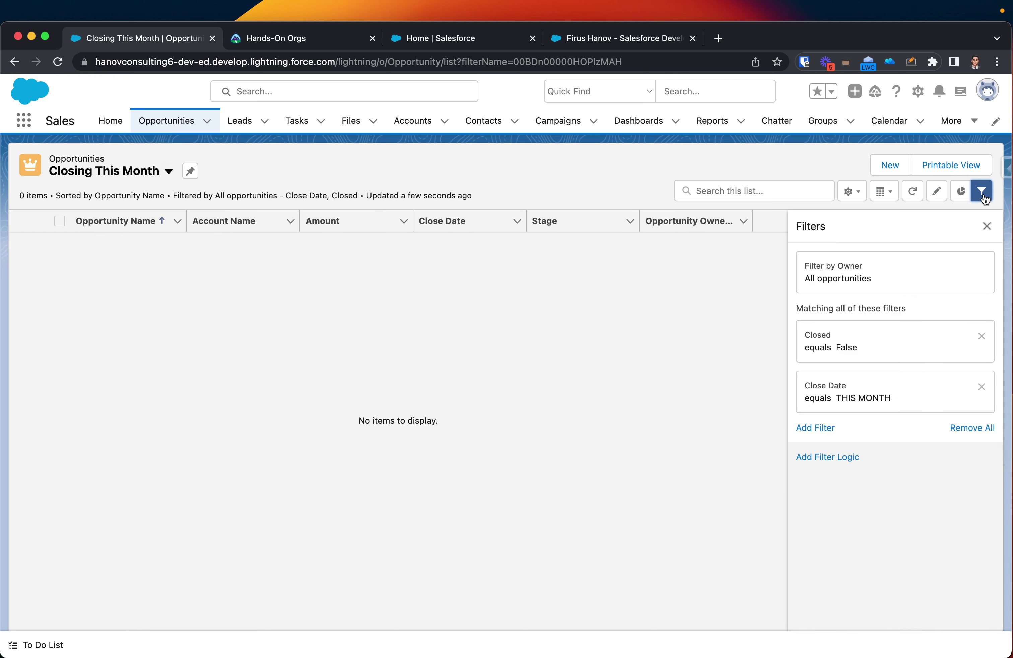
pyautogui.scroll(5, 839, 403)
pyautogui.scroll(-3, 839, 404)
pyautogui.scroll(2, 838, 416)
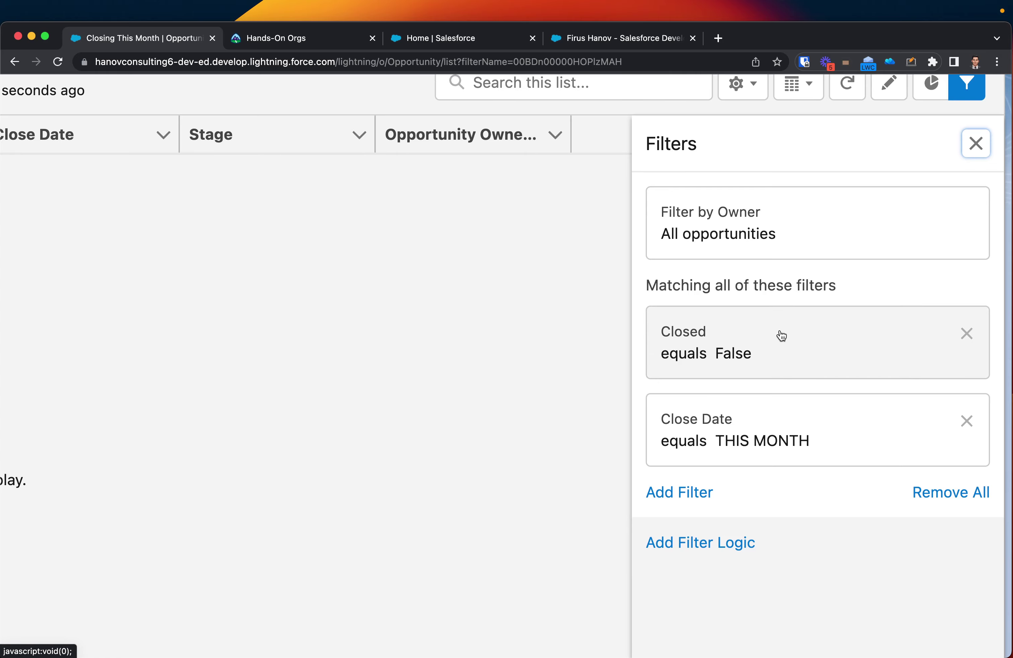
pyautogui.press('super+0')
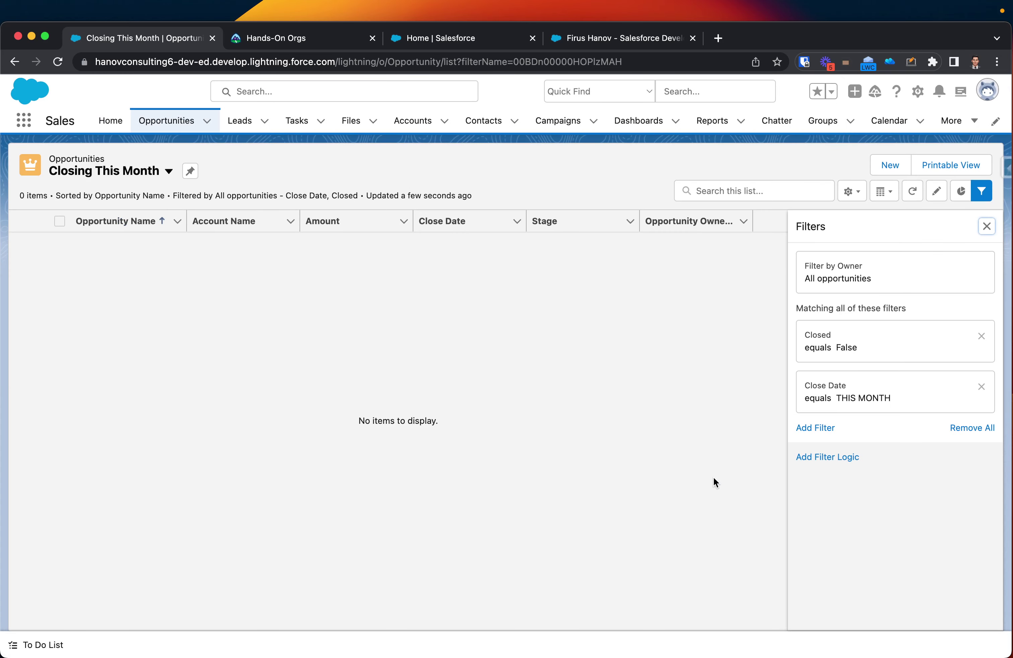
pyautogui.click(987, 226)
pyautogui.click(157, 178)
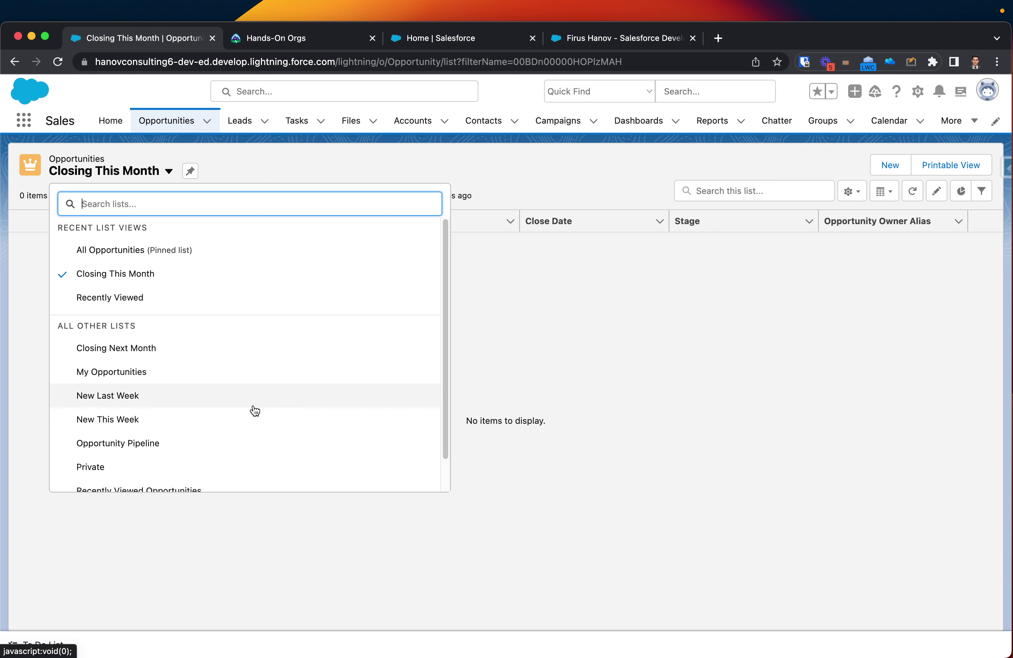
pyautogui.click(605, 338)
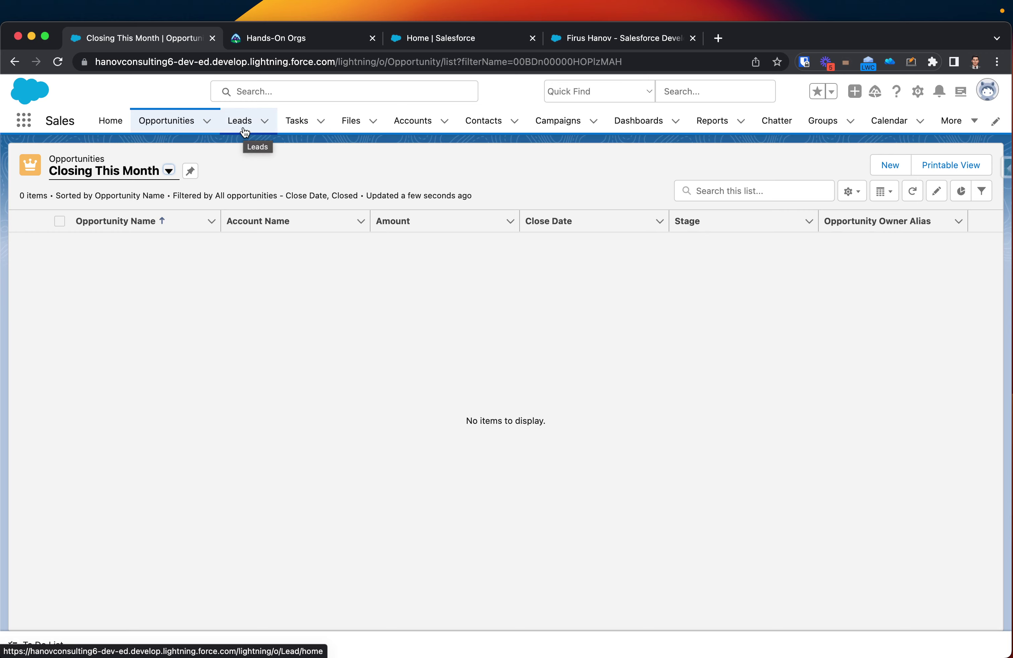
# Step: Return to the pinned All Opportunities list, starting and then cancelling a new opportunity
pyautogui.click(169, 134)
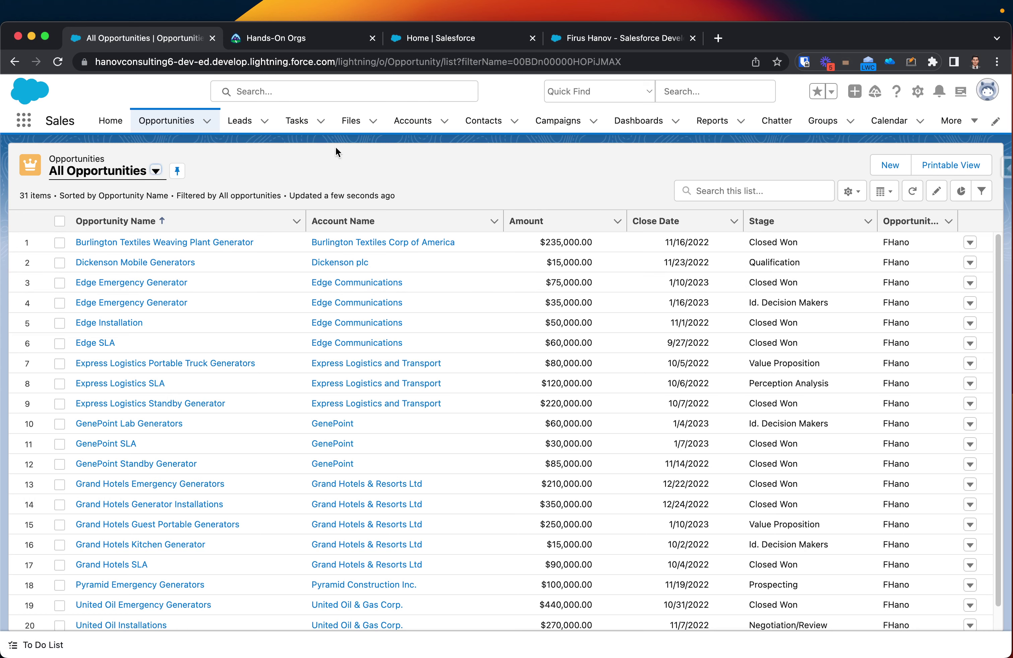
pyautogui.click(889, 165)
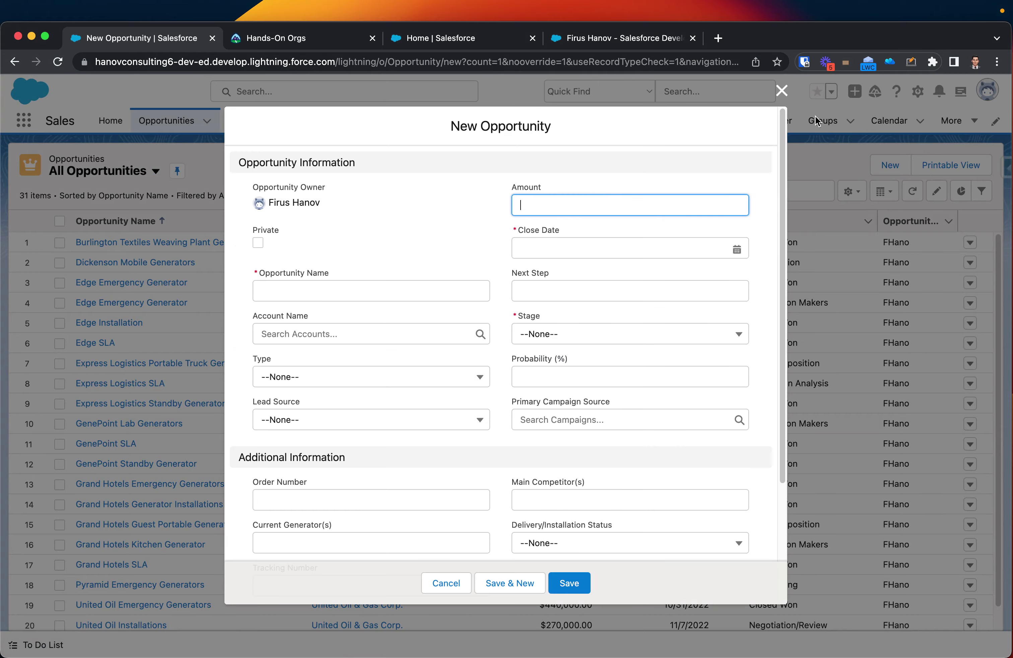
pyautogui.click(783, 91)
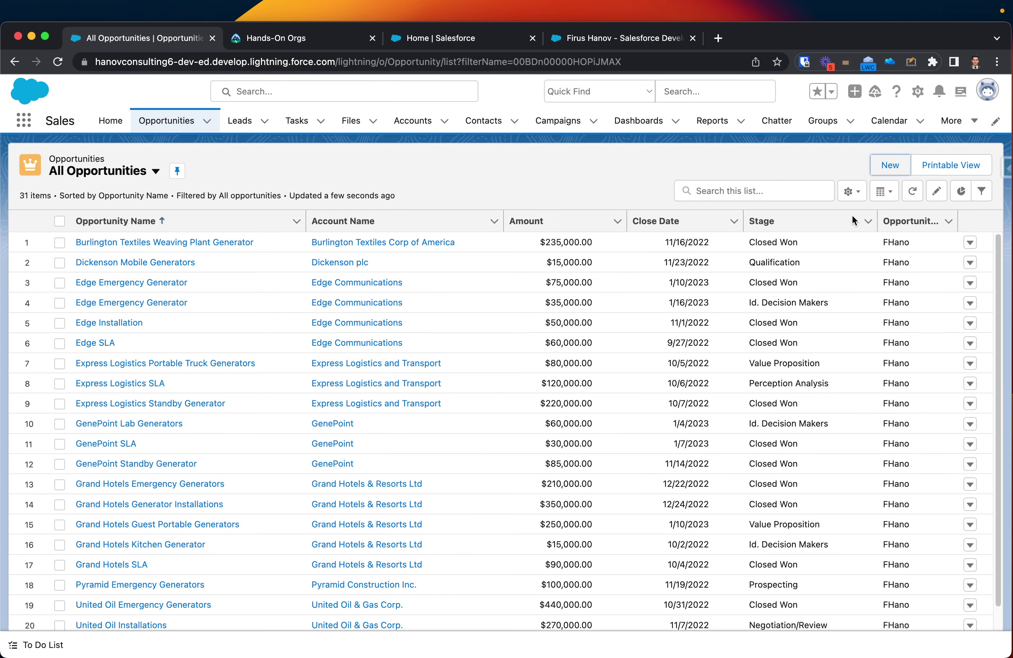
# Step: Create a new list view named 'Custom List View by Firus' with API name Custom_List_View_by_Firus
pyautogui.click(852, 191)
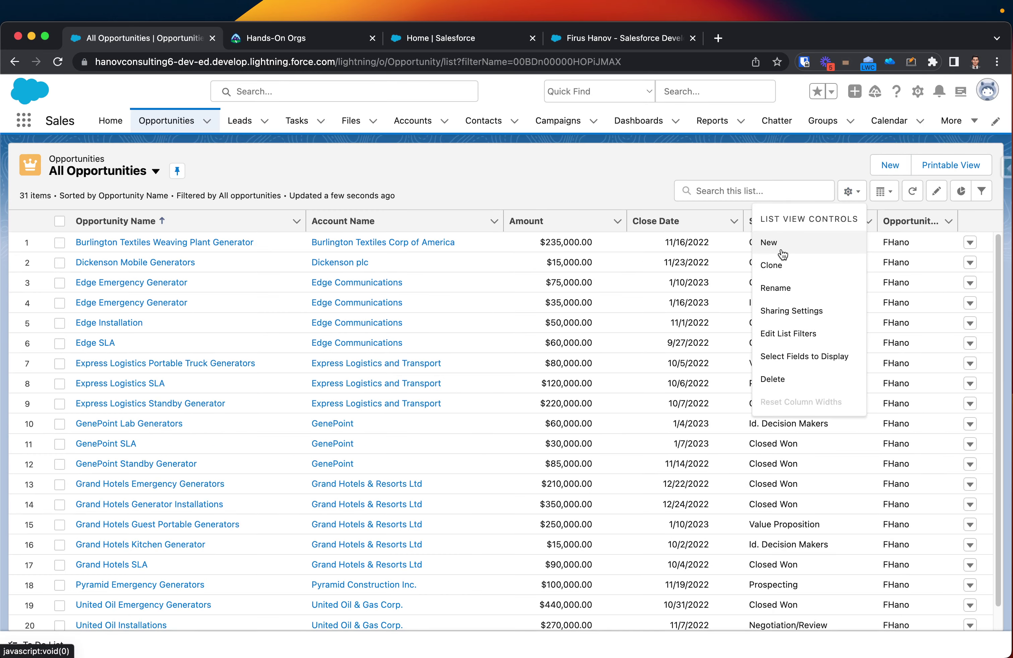
pyautogui.click(775, 244)
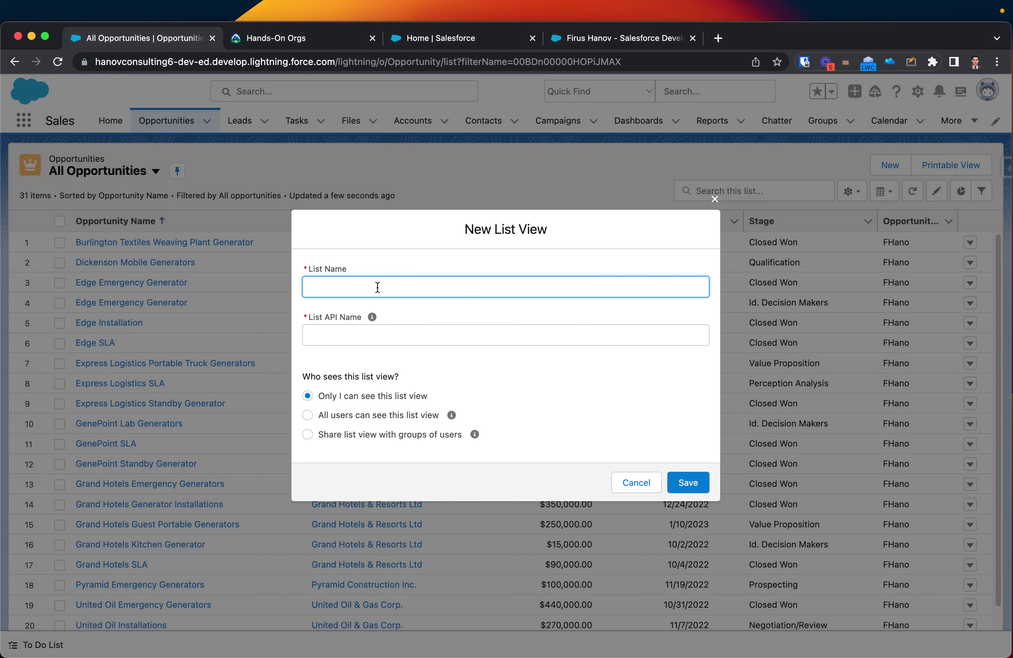
pyautogui.write('Custom List View by Firus')
pyautogui.click(344, 334)
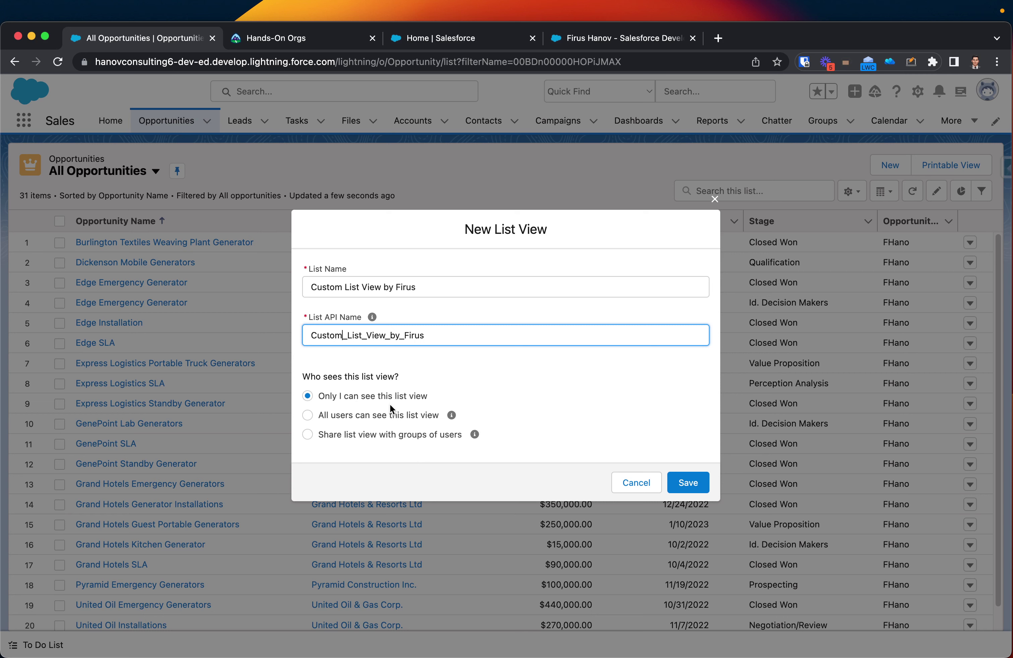
pyautogui.moveTo(432, 396); pyautogui.dragTo(330, 399)
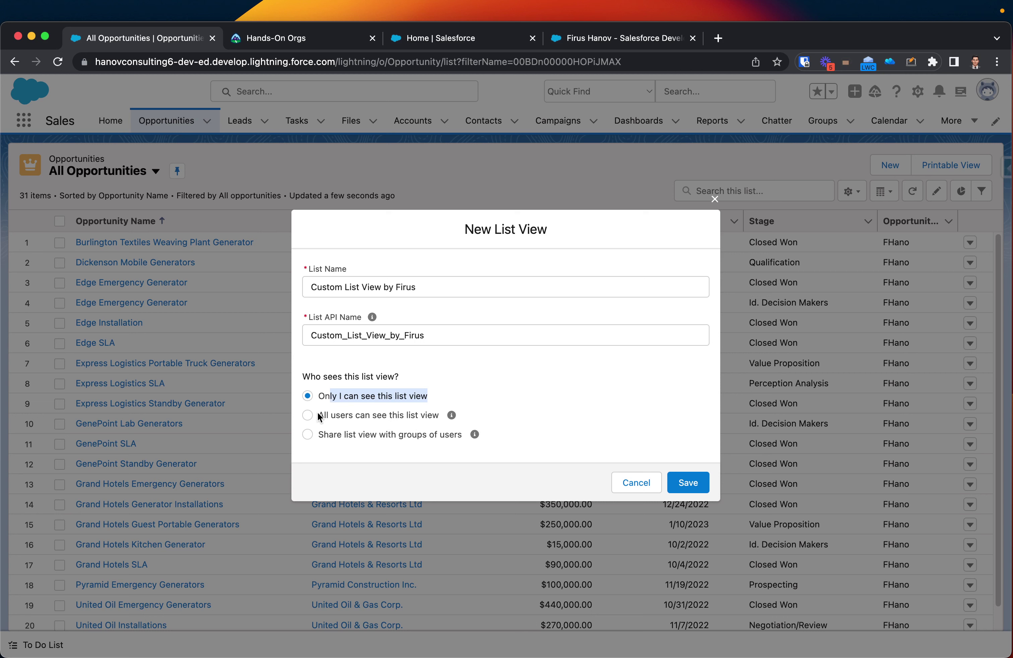
pyautogui.moveTo(320, 416); pyautogui.dragTo(455, 414)
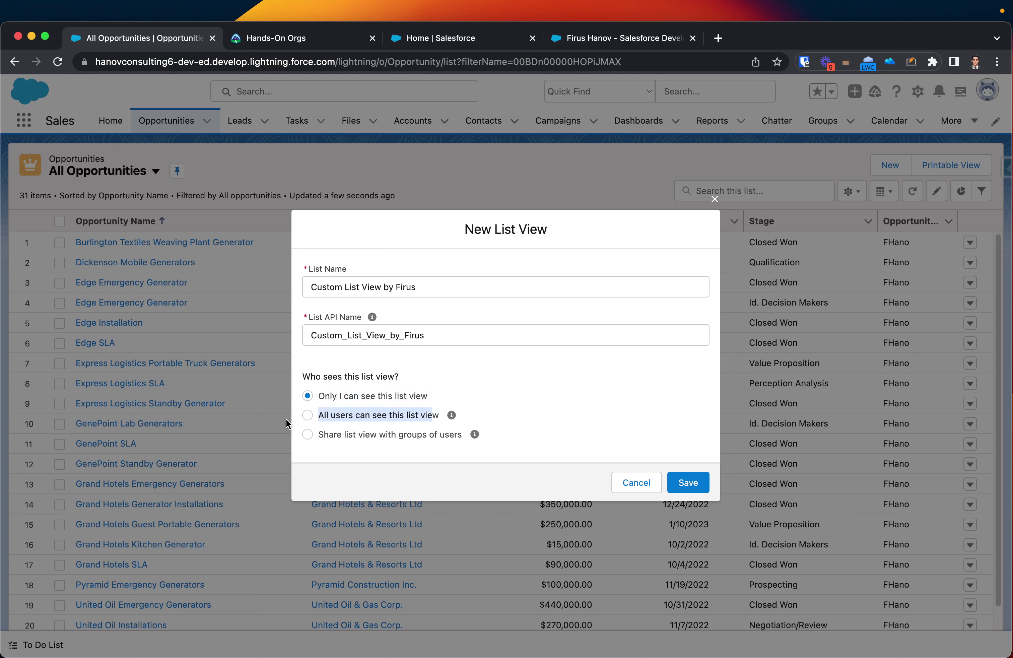
pyautogui.click(308, 416)
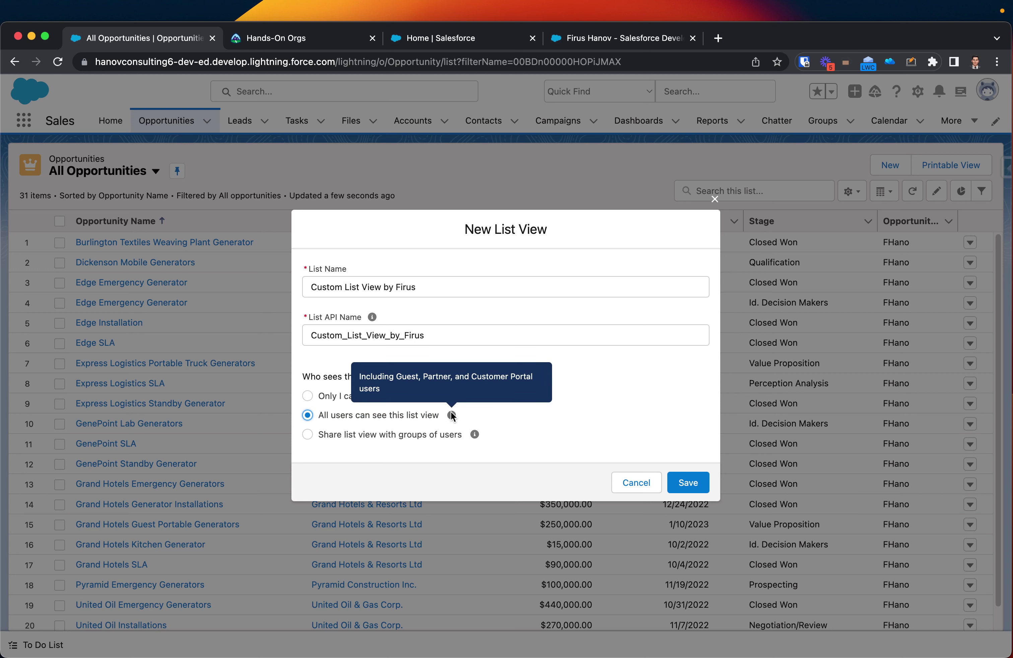
pyautogui.click(308, 435)
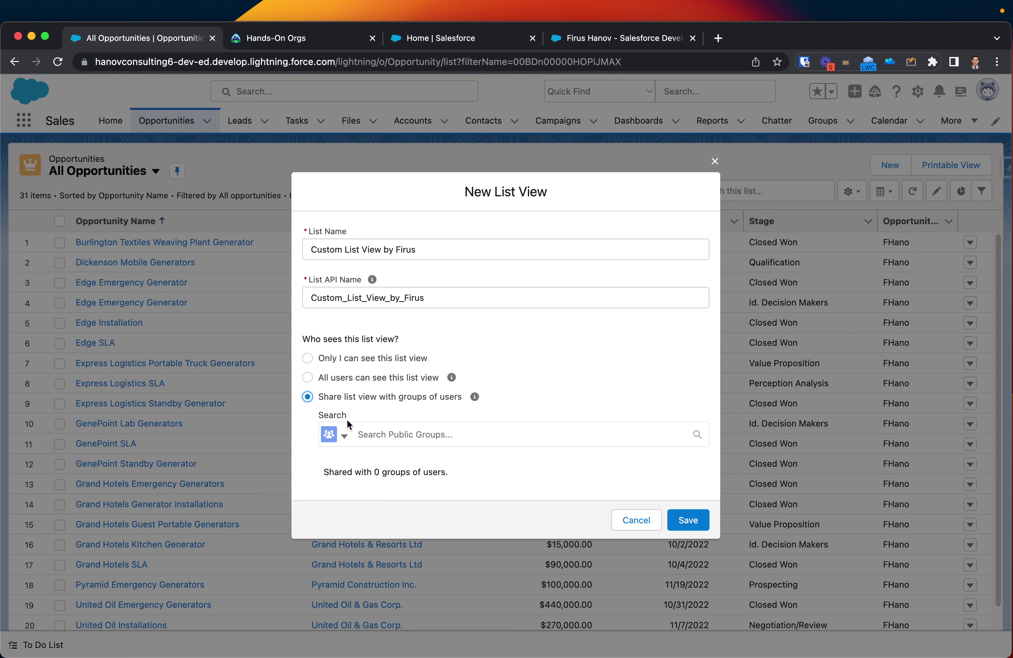
pyautogui.click(343, 439)
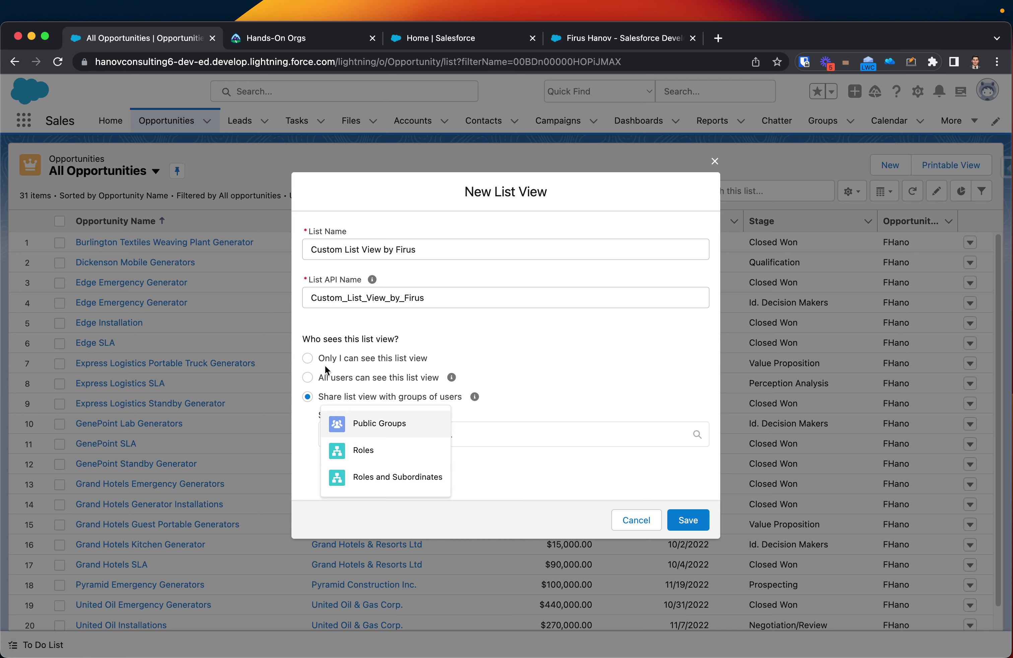
pyautogui.click(308, 359)
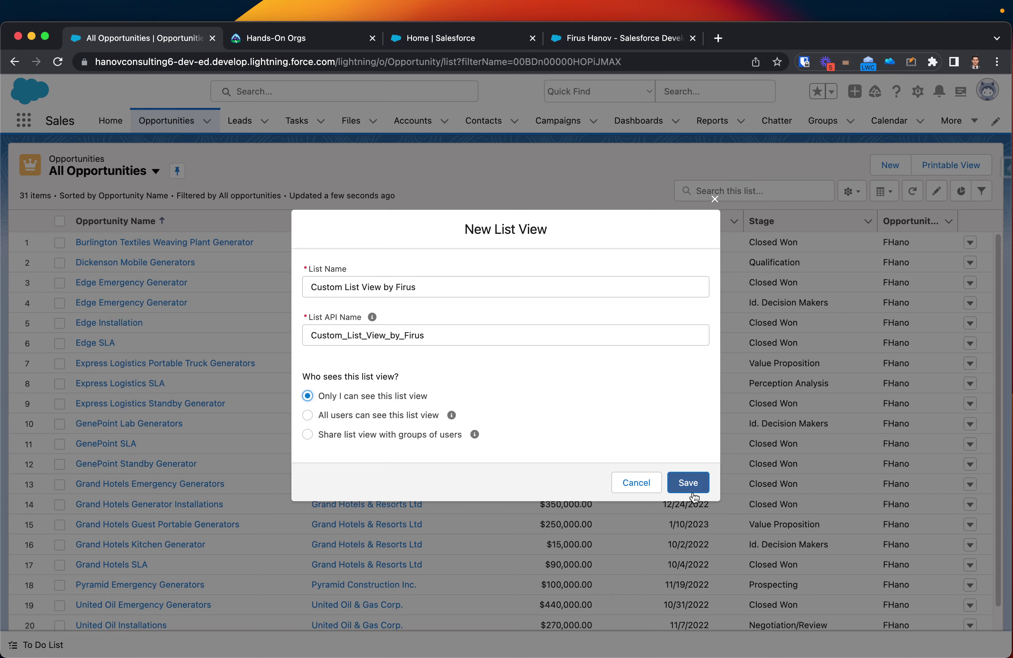
# Step: Save the new list view and close the Filters panel to widen the table
pyautogui.click(687, 483)
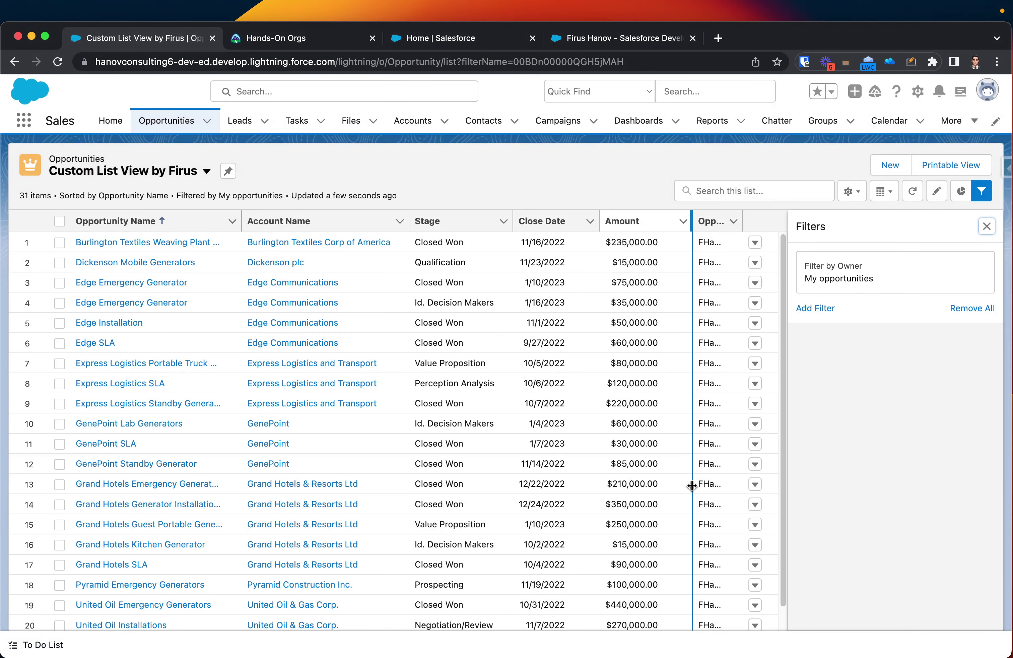
pyautogui.click(987, 226)
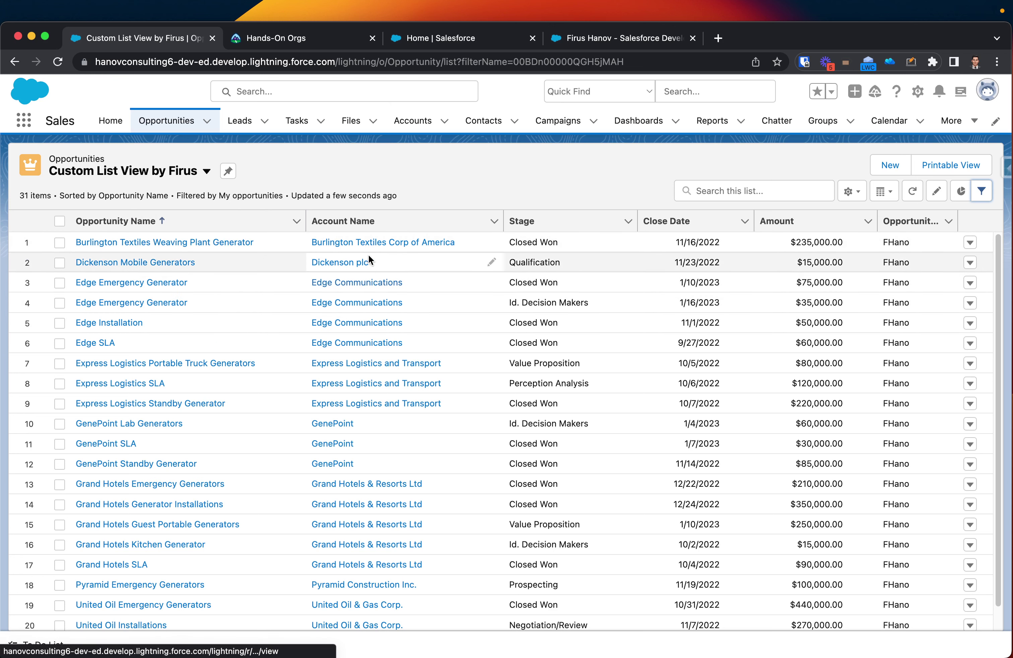
pyautogui.click(473, 172)
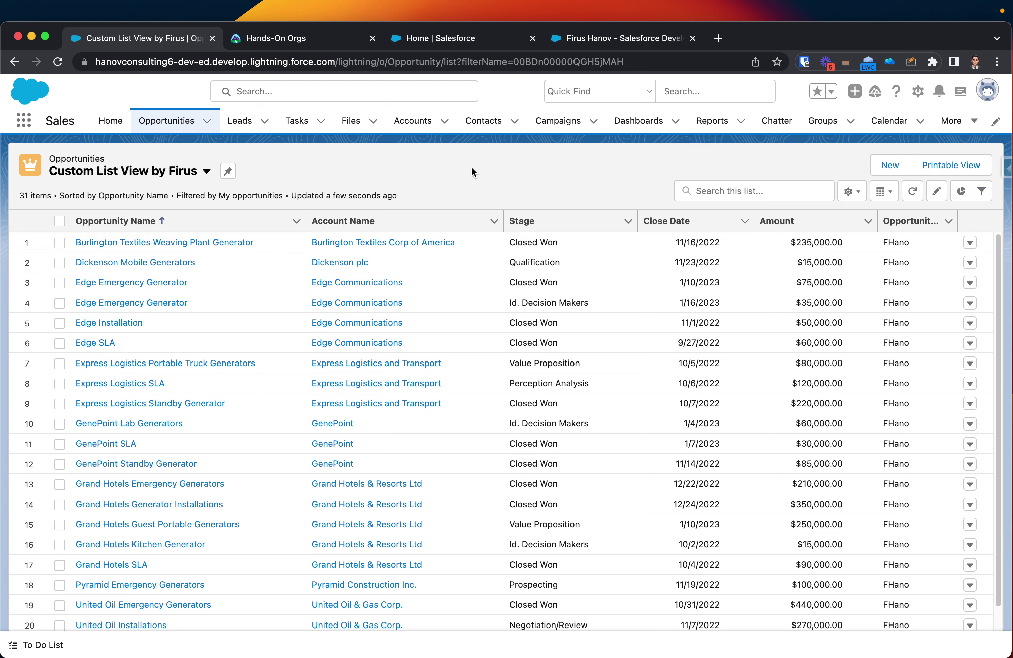
# Step: Check the display options and filter settings, then return to the List View Controls menu
pyautogui.click(885, 191)
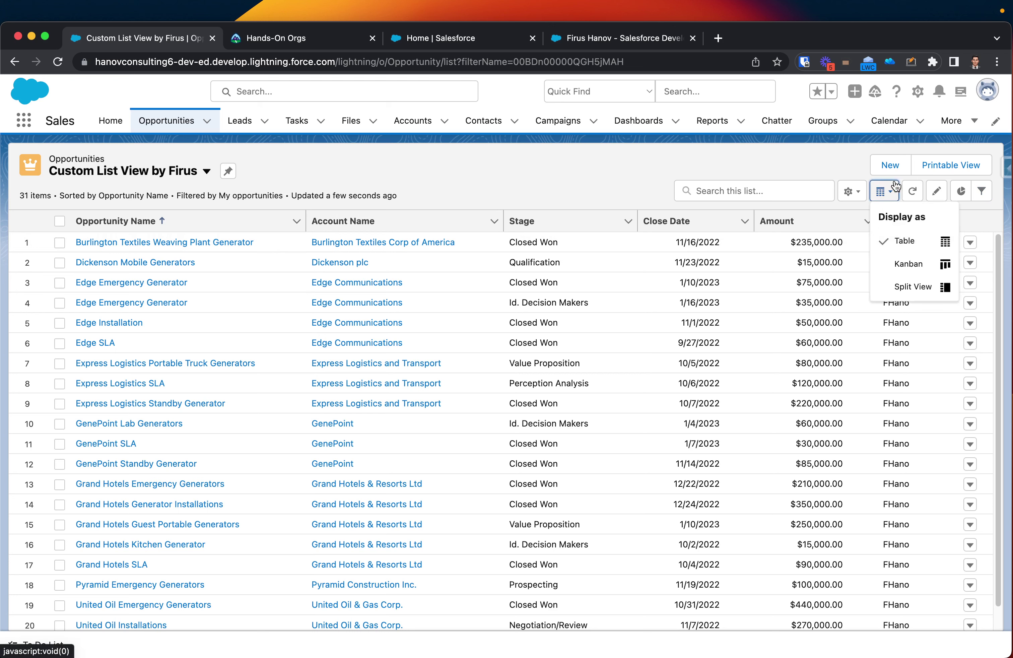
pyautogui.click(859, 193)
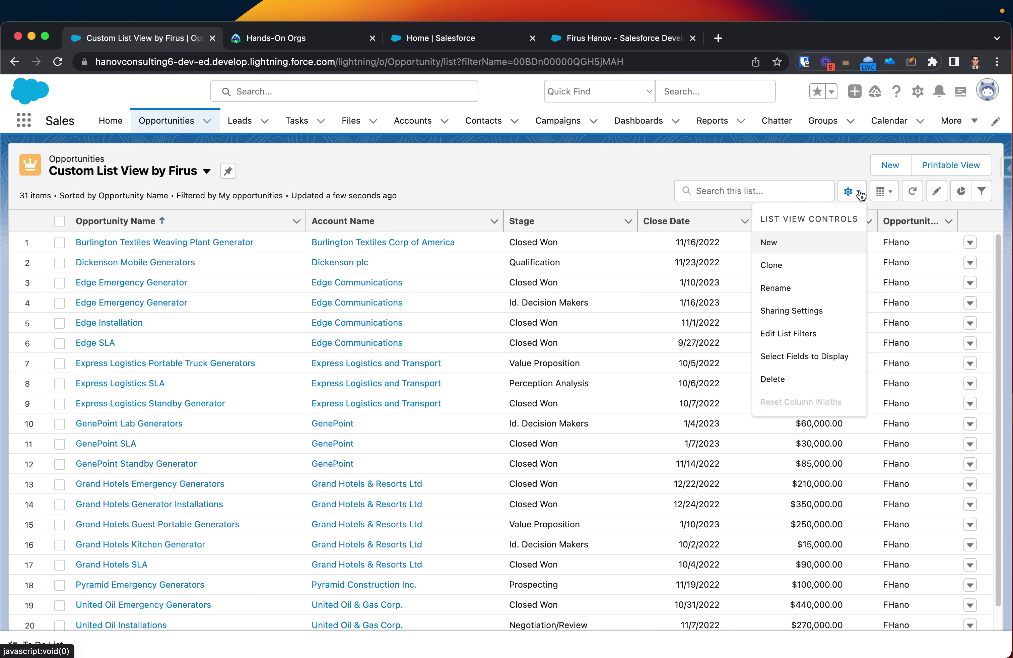
pyautogui.click(794, 335)
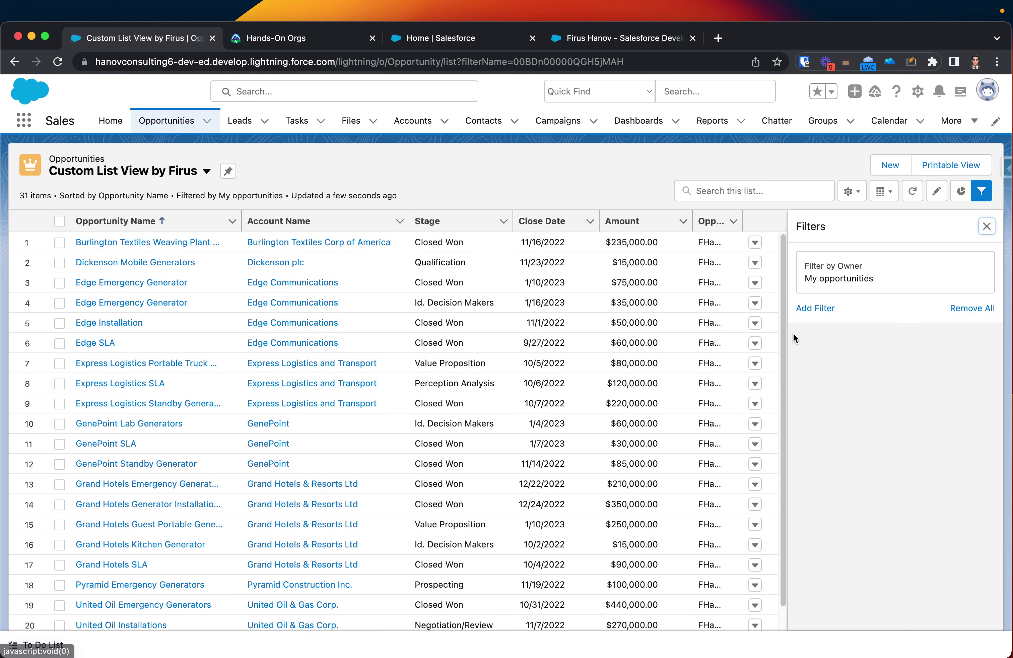
pyautogui.click(985, 228)
pyautogui.click(864, 198)
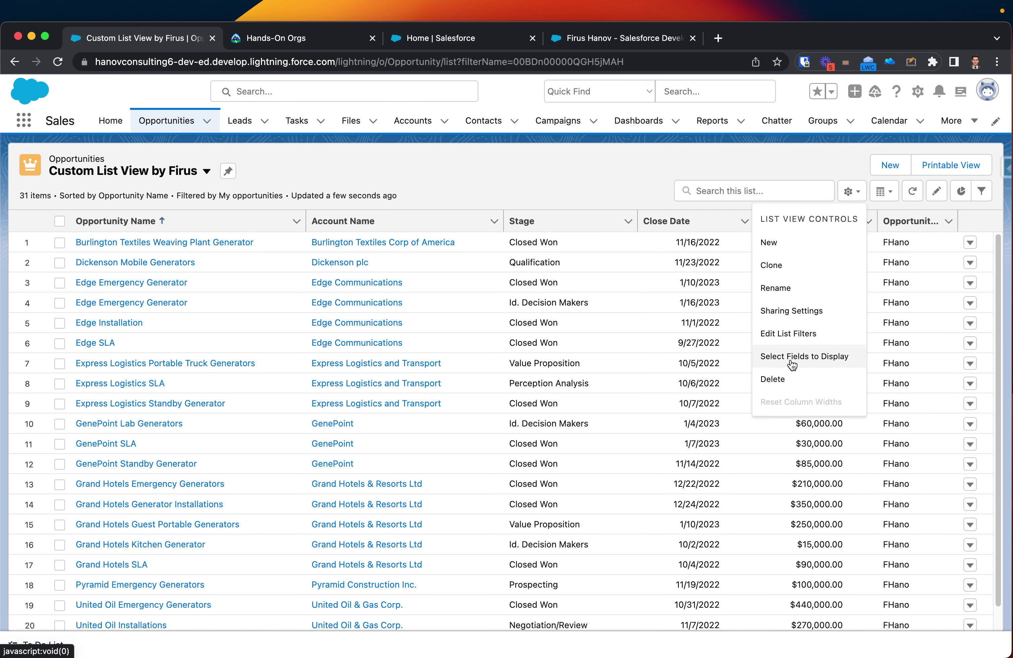
# Step: Bring up Select Fields to Display, showing six visible fields from Opportunity Name to Opportunity Owner Alias
pyautogui.click(806, 362)
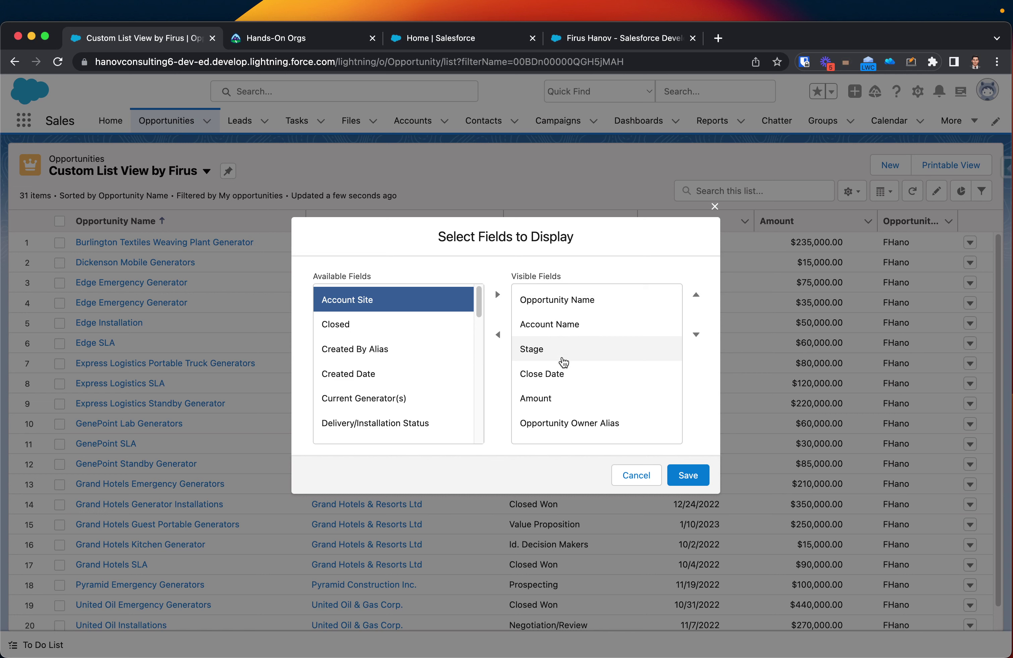
pyautogui.click(910, 63)
pyautogui.moveTo(511, 313); pyautogui.dragTo(602, 312)
pyautogui.moveTo(517, 337); pyautogui.dragTo(595, 340)
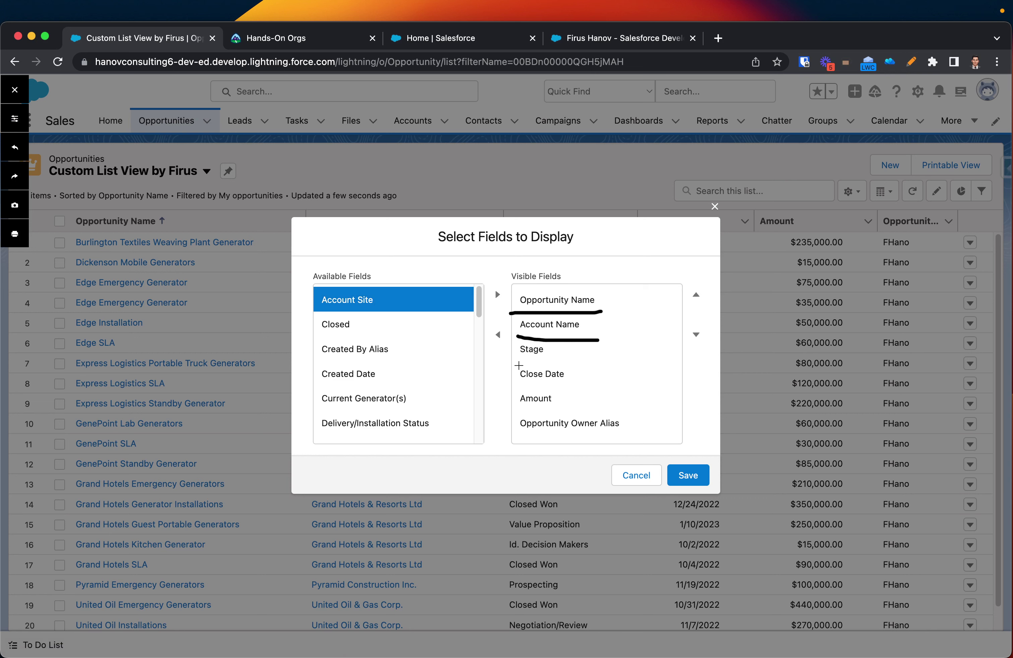
pyautogui.moveTo(519, 365); pyautogui.dragTo(577, 364)
pyautogui.moveTo(519, 390); pyautogui.dragTo(581, 392)
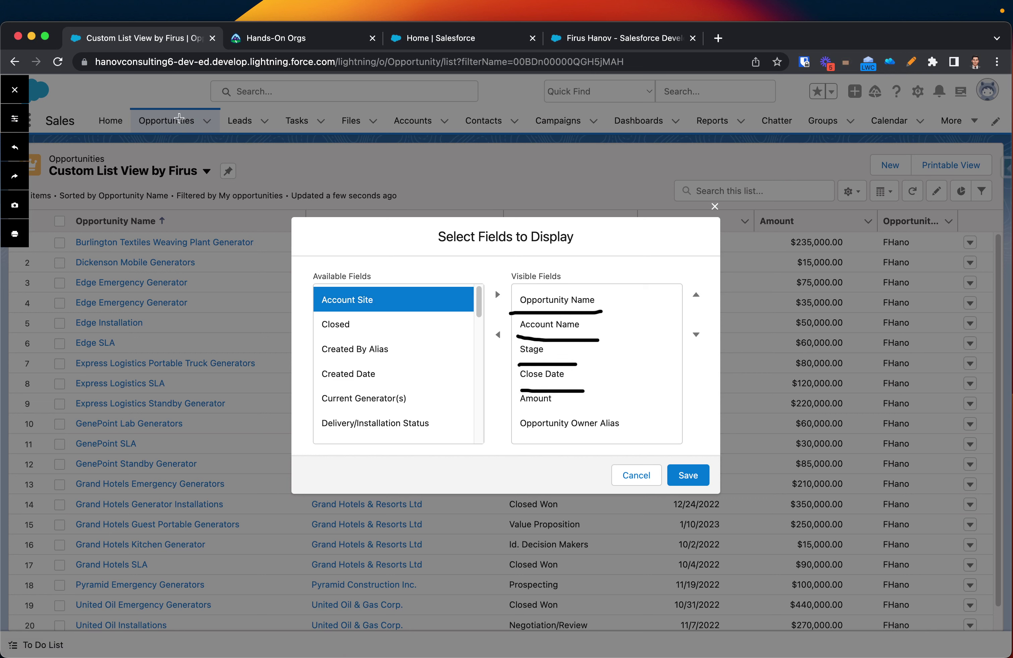
# Step: Operate around the Select Fields to Display dialog while reviewing its field lists
pyautogui.click(12, 157)
pyautogui.click(12, 156)
pyautogui.click(12, 156)
pyautogui.click(12, 157)
pyautogui.moveTo(328, 329)
pyautogui.mouseDown()
pyautogui.moveTo(334, 307)
pyautogui.moveTo(325, 332)
pyautogui.mouseUp()
pyautogui.moveTo(378, 324)
pyautogui.mouseDown()
pyautogui.moveTo(467, 344)
pyautogui.moveTo(485, 368)
pyautogui.moveTo(453, 363)
pyautogui.mouseUp()
pyautogui.moveTo(416, 400); pyautogui.dragTo(504, 402)
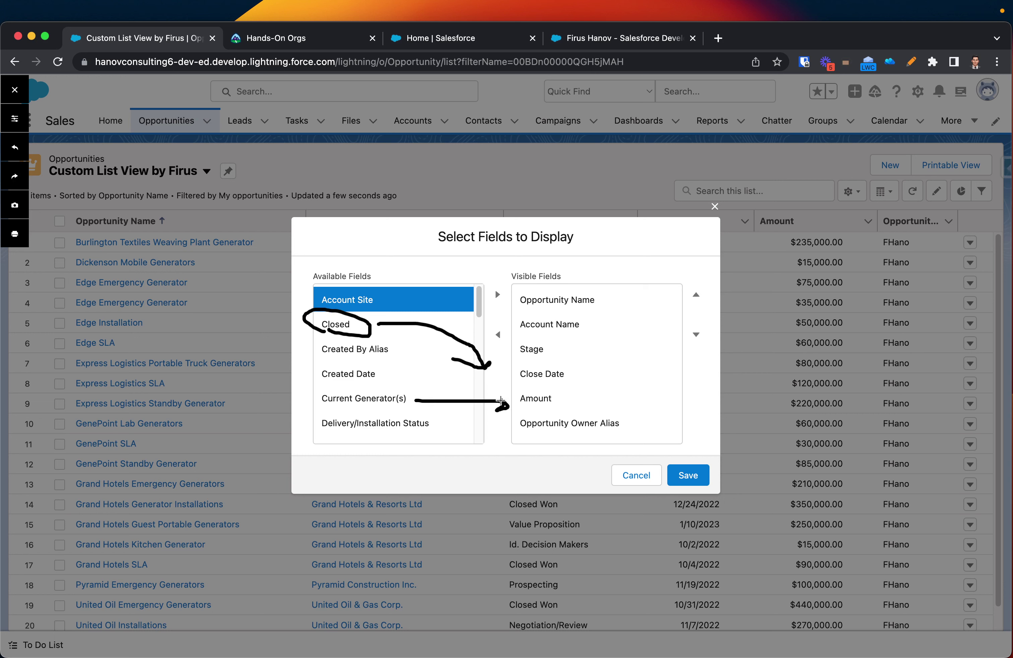
pyautogui.moveTo(856, 218)
pyautogui.mouseDown()
pyautogui.moveTo(890, 436)
pyautogui.moveTo(894, 564)
pyautogui.mouseUp()
pyautogui.moveTo(972, 235); pyautogui.dragTo(959, 545)
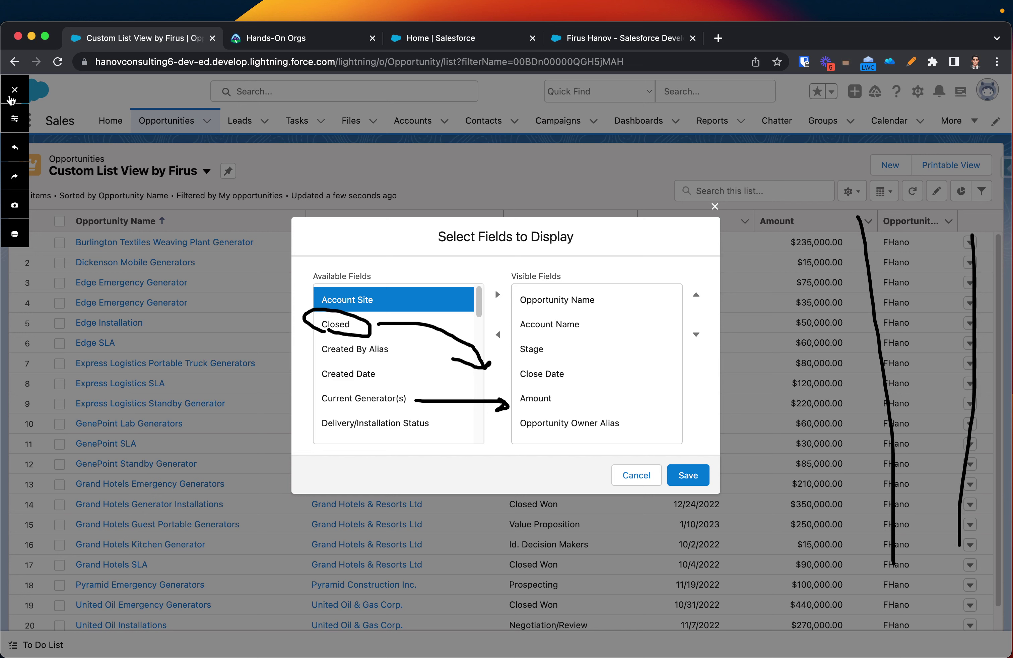
pyautogui.click(11, 93)
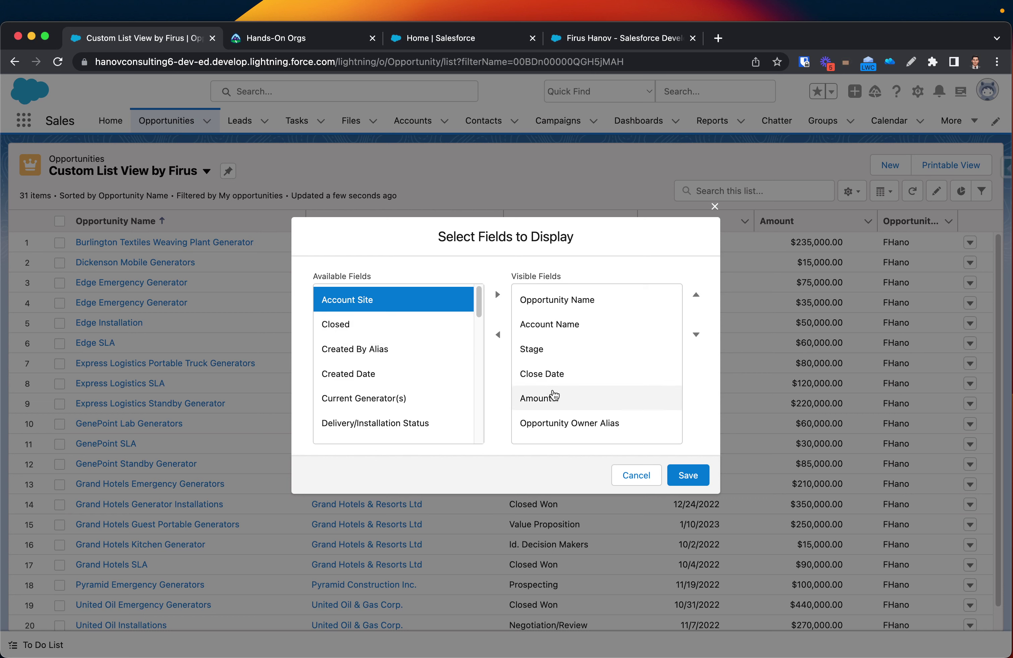
# Step: Reorder the visible fields to Opportunity Name, Account Name, Amount, then Stage
pyautogui.click(564, 396)
pyautogui.click(696, 294)
pyautogui.click(696, 294)
pyautogui.click(696, 294)
pyautogui.click(573, 354)
pyautogui.click(696, 295)
pyautogui.click(549, 379)
# Step: Remove Close Date and Opportunity Owner Alias from the visible fields
pyautogui.click(548, 404)
pyautogui.click(497, 335)
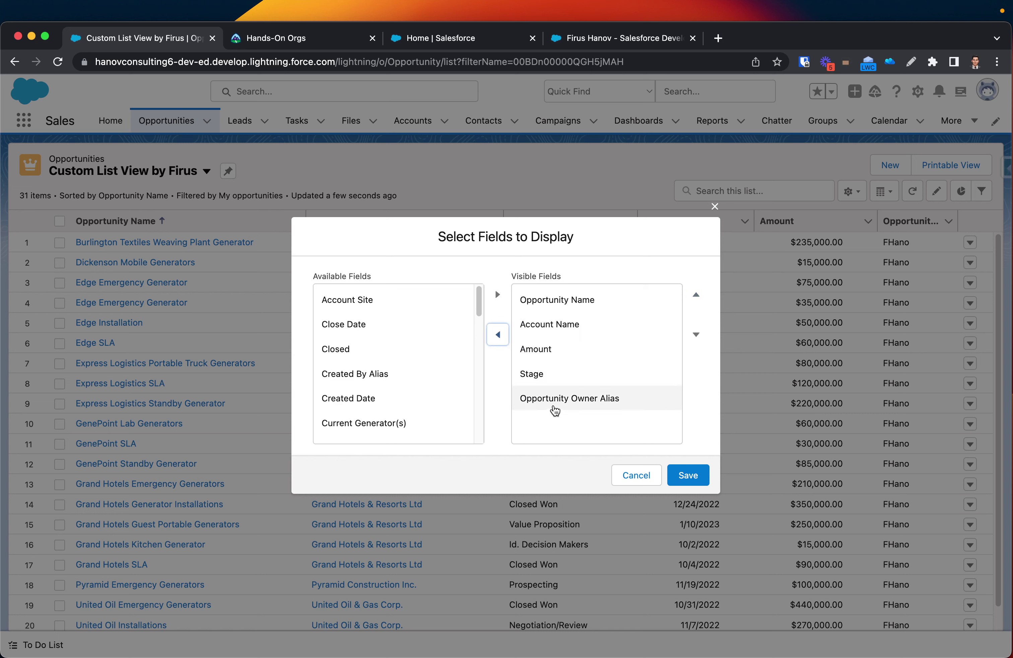
pyautogui.click(552, 406)
pyautogui.click(497, 334)
pyautogui.scroll(-10, 385, 385)
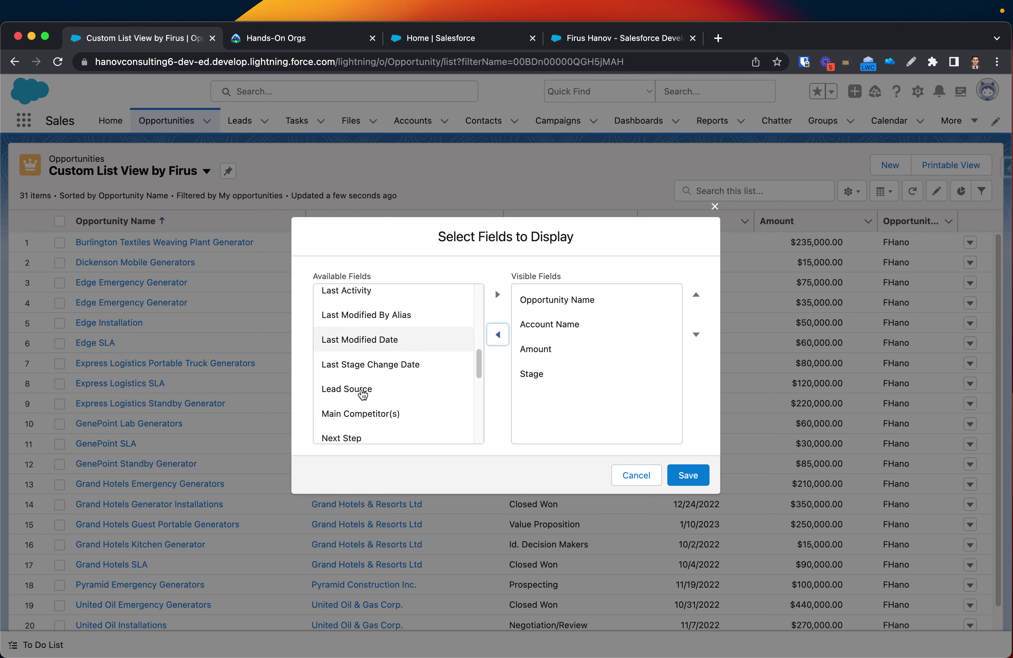
pyautogui.scroll(-5, 363, 395)
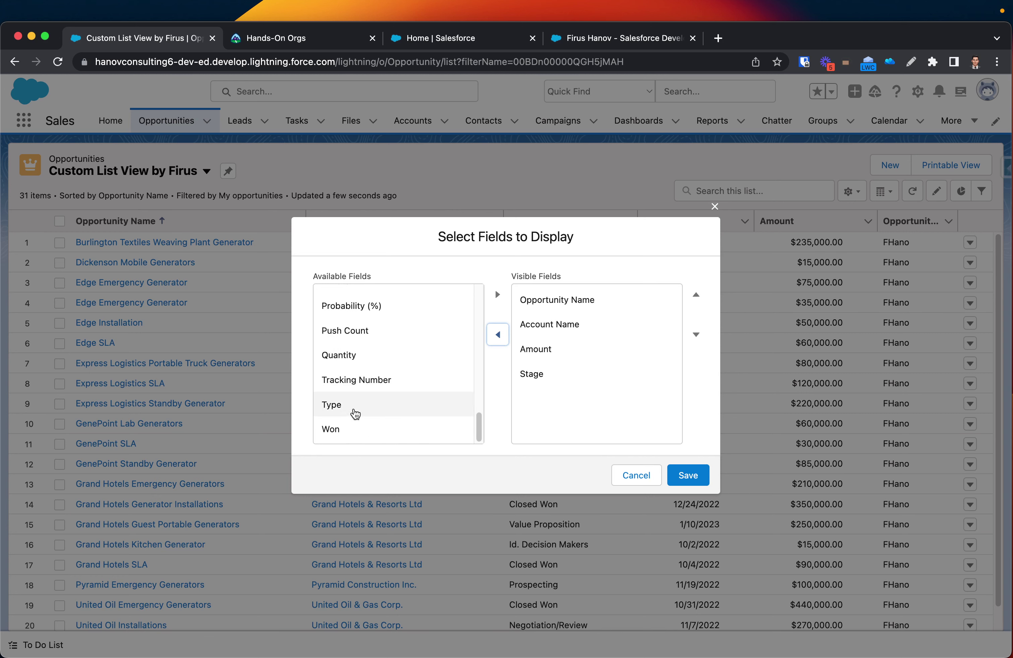
pyautogui.scroll(1, 353, 408)
# Step: Add and remove Probability (%) again, then save the four-column selection
pyautogui.click(362, 337)
pyautogui.click(497, 295)
pyautogui.click(585, 398)
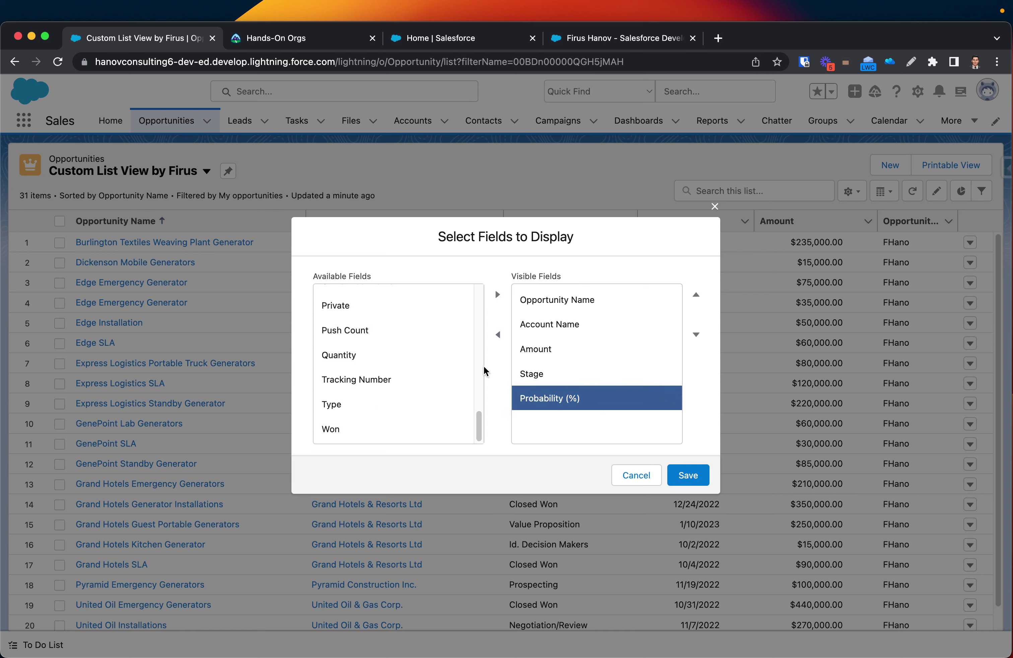
pyautogui.click(496, 336)
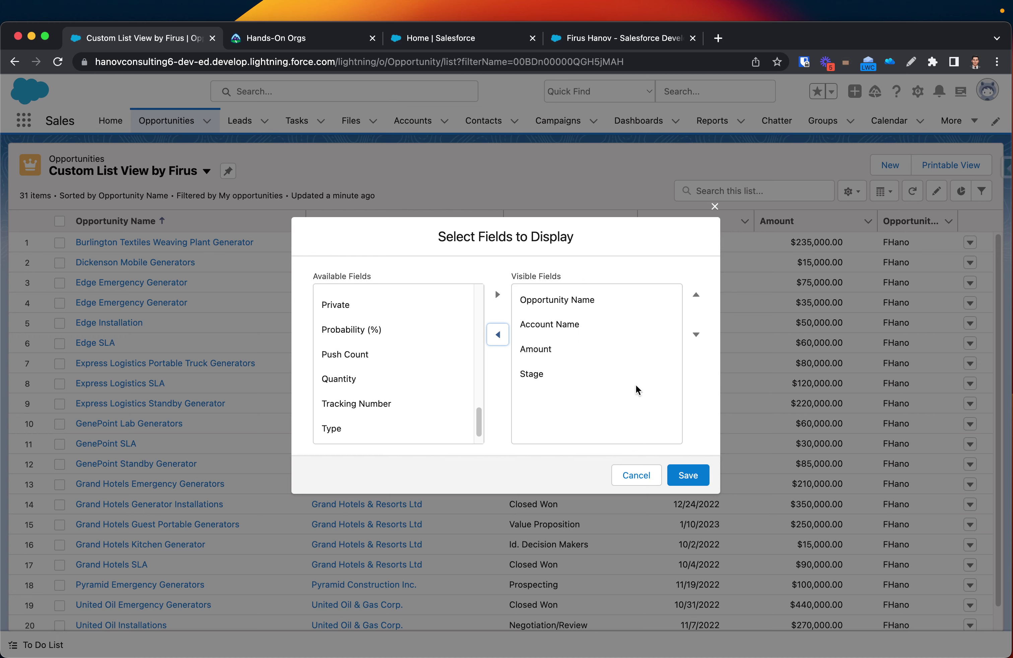
pyautogui.scroll(10, 367, 382)
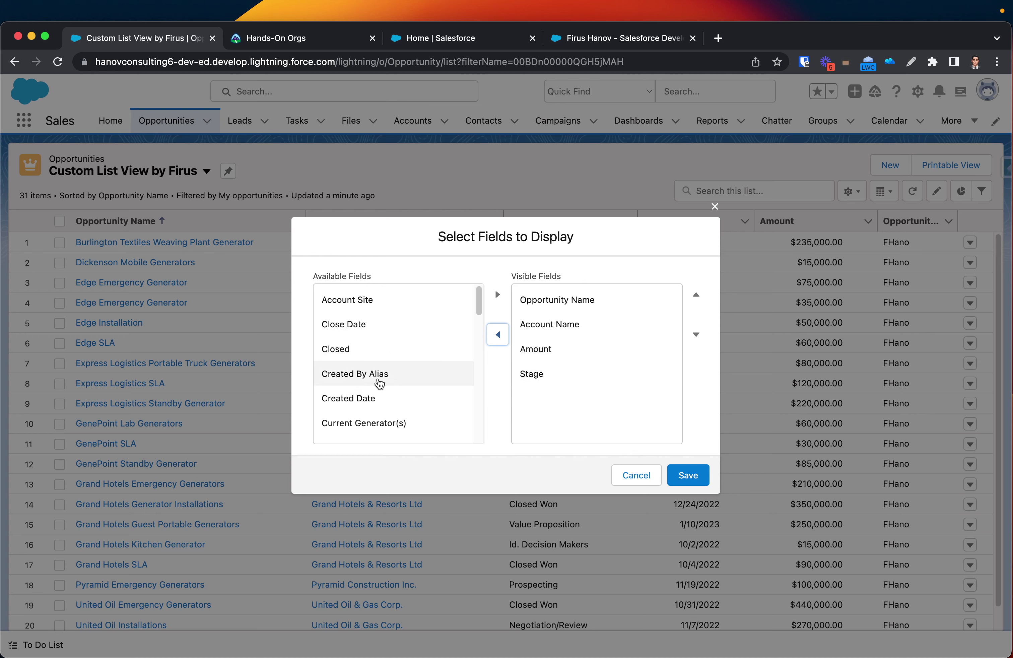
pyautogui.click(671, 473)
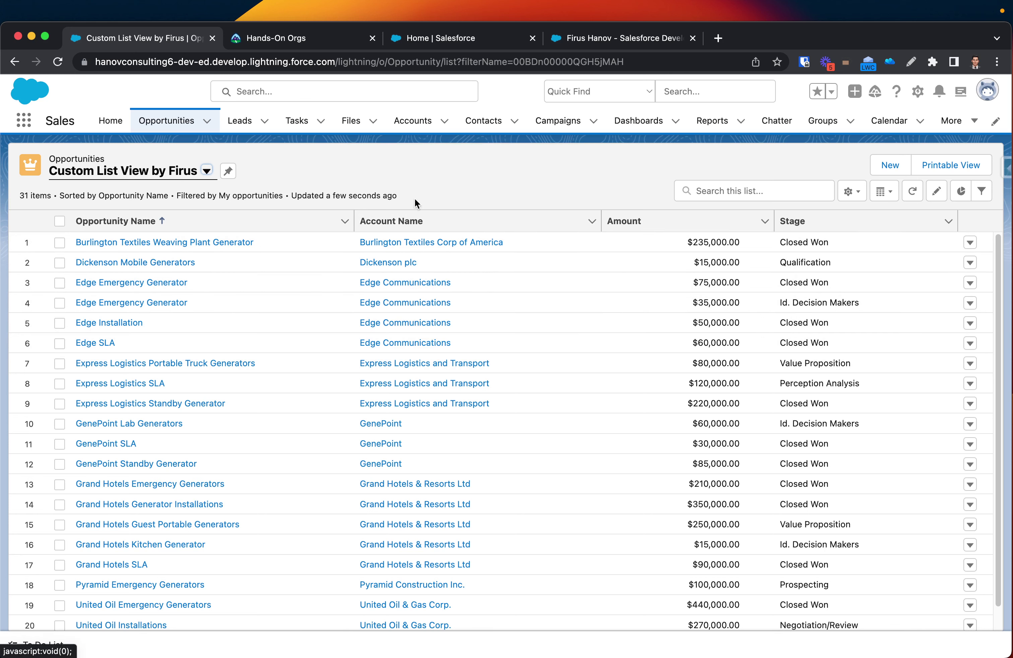
# Step: Pin Custom List View by Firus and narrow the Opportunity Name, Account Name, Amount and Stage columns
pyautogui.click(228, 174)
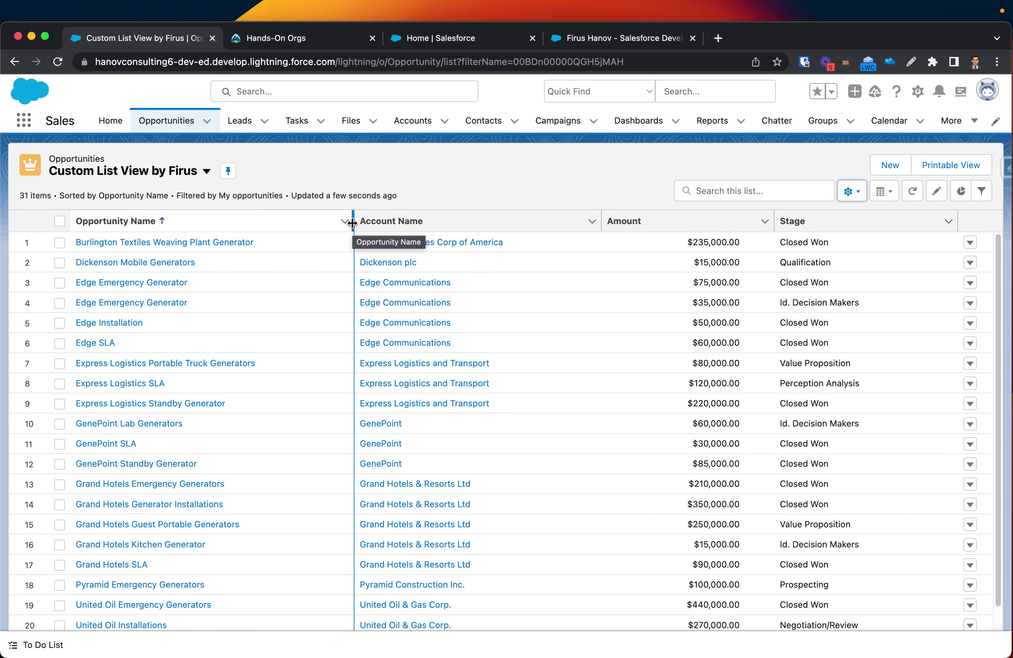
pyautogui.moveTo(350, 221); pyautogui.dragTo(261, 220)
pyautogui.moveTo(508, 220); pyautogui.dragTo(406, 220)
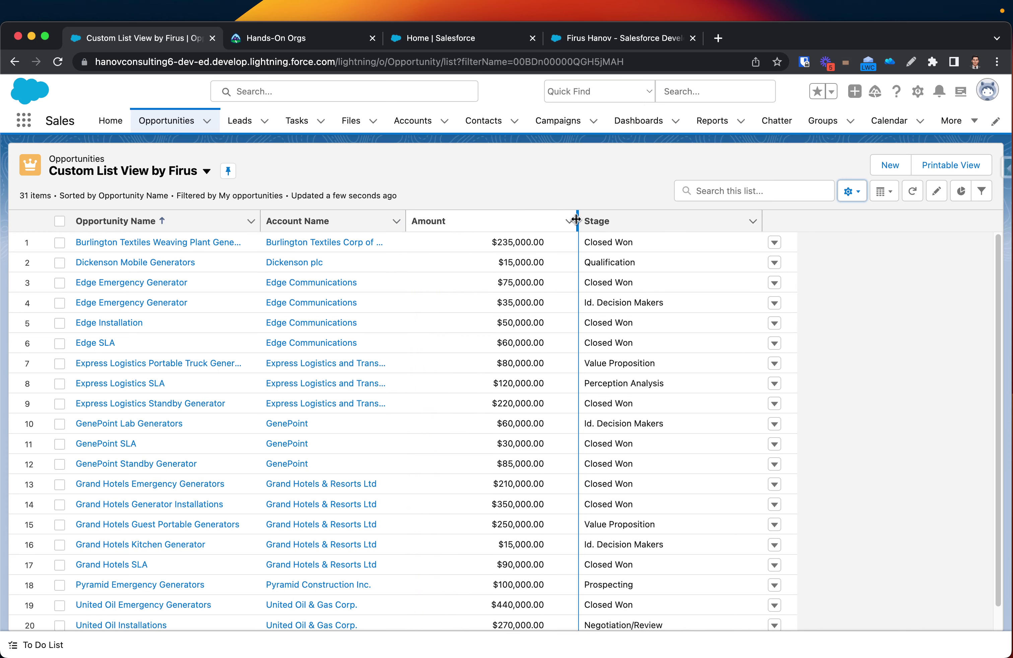
pyautogui.moveTo(578, 220); pyautogui.dragTo(479, 220)
pyautogui.moveTo(657, 218); pyautogui.dragTo(576, 218)
pyautogui.scroll(-1, 715, 385)
pyautogui.scroll(-1, 714, 376)
pyautogui.scroll(2, 705, 357)
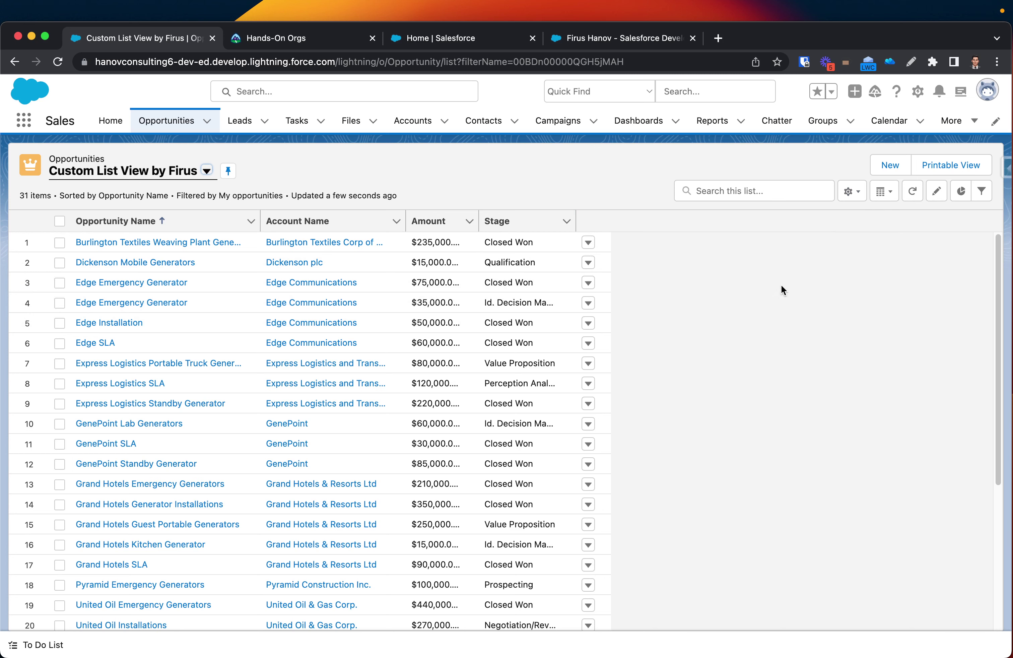
# Step: Reset column widths on Custom List View by Firus via the List View Controls menu, then check the untruncated columns
pyautogui.click(860, 195)
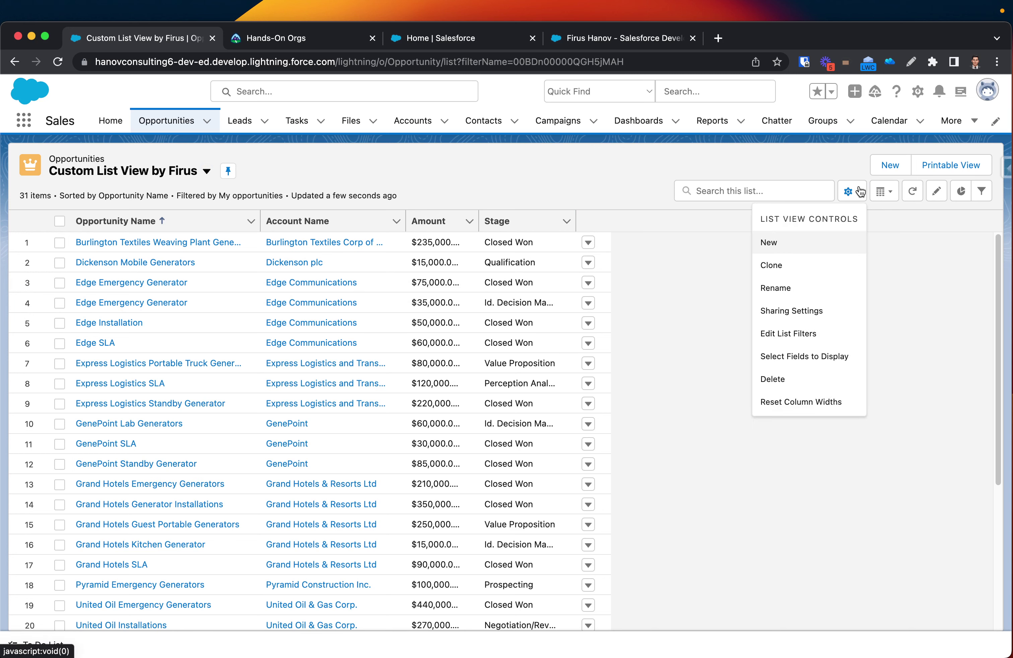
pyautogui.click(785, 402)
pyautogui.scroll(-5, 705, 355)
pyautogui.scroll(5, 703, 355)
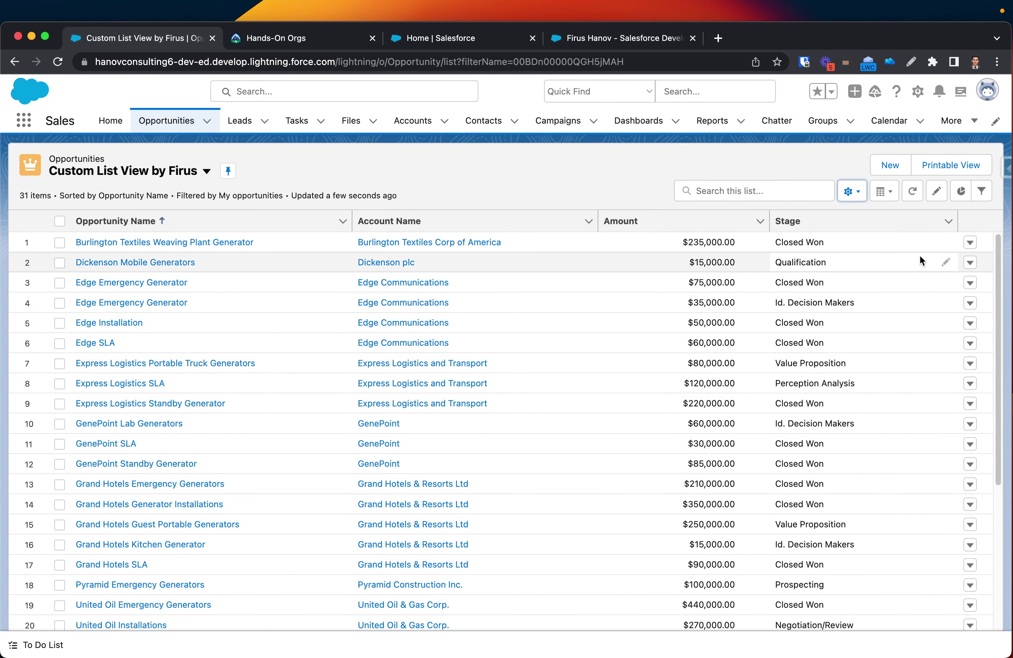
pyautogui.scroll(-5, 554, 372)
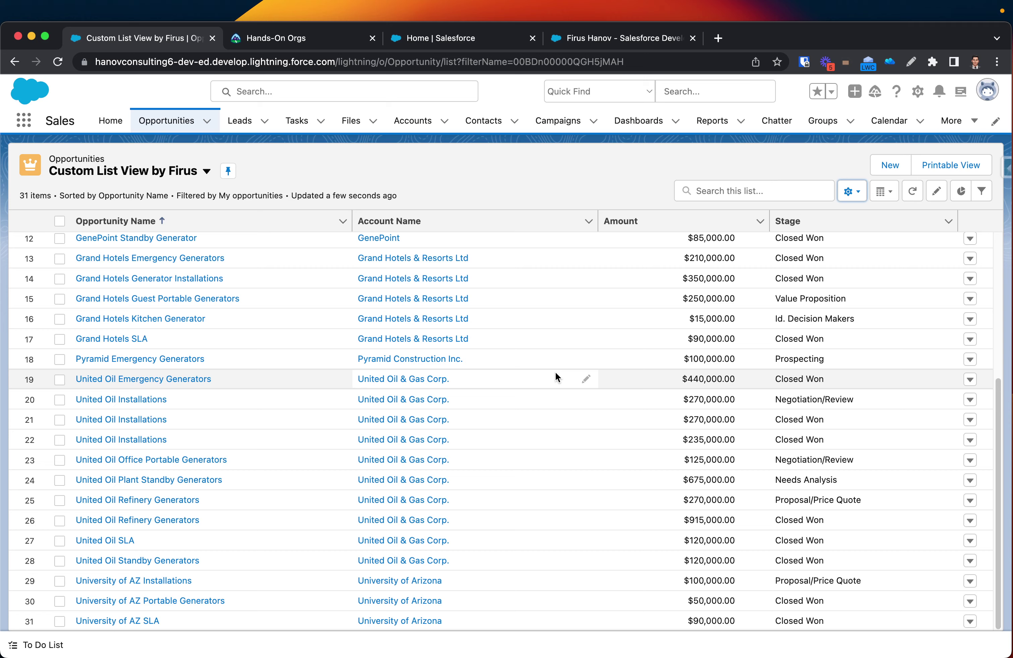
pyautogui.scroll(5, 556, 376)
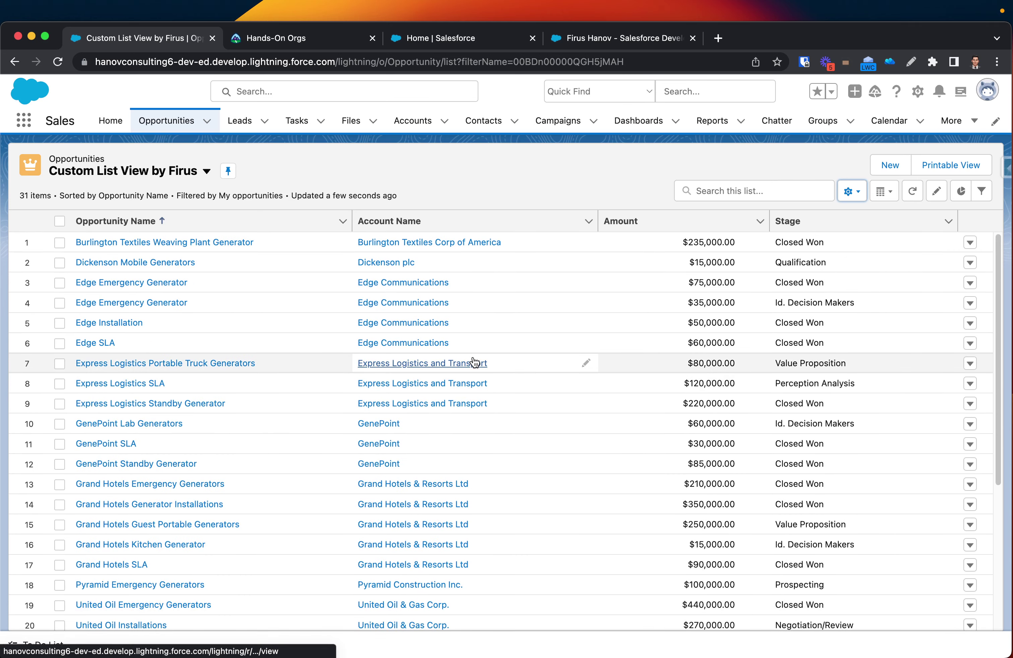